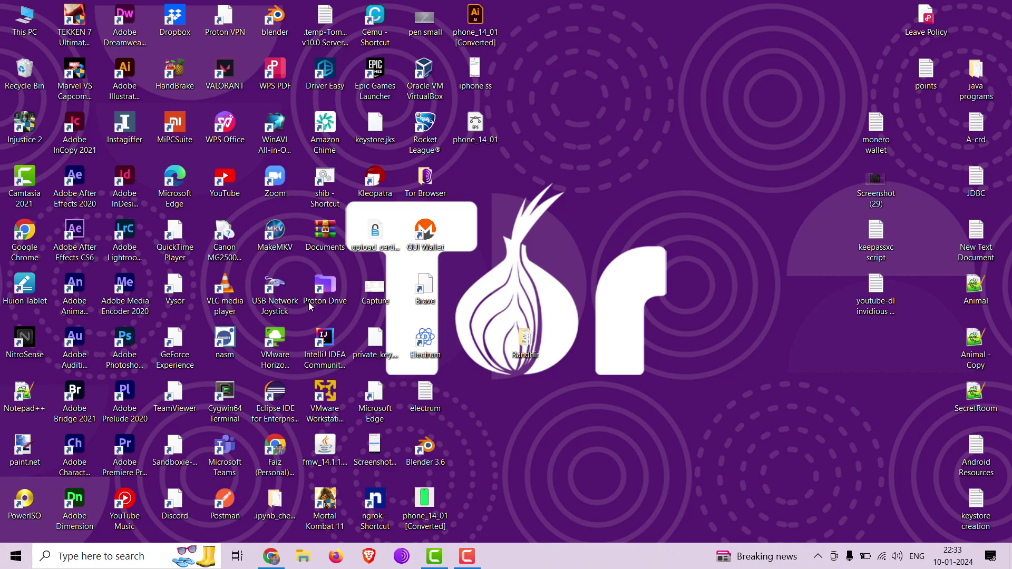
- Bring Chrome forward, showing the getmonero.org downloads page with the GUI Wallet section
click(271, 556)
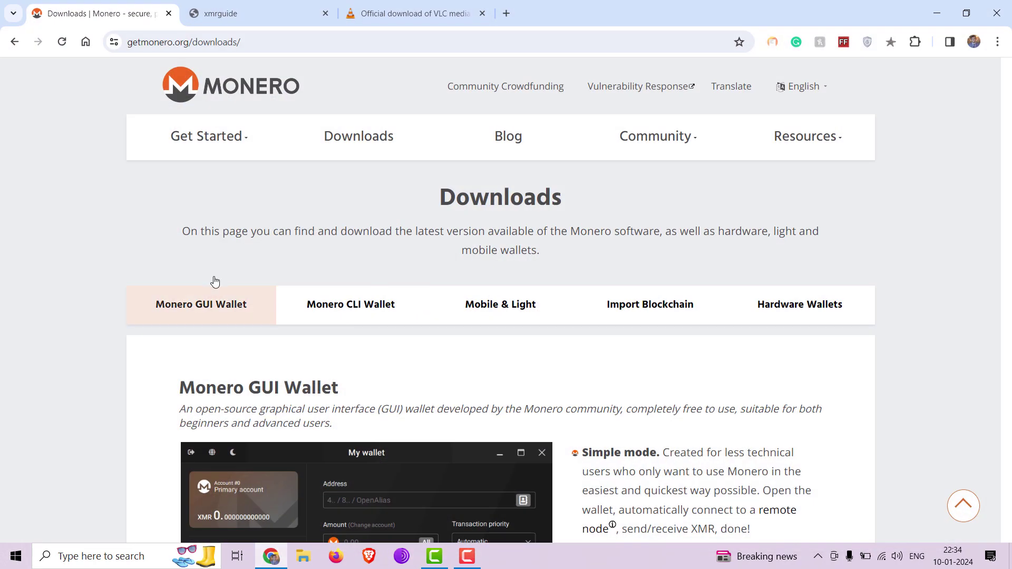
- Check the getmonero.org download links, then minimize Chrome to the desktop
click(153, 42)
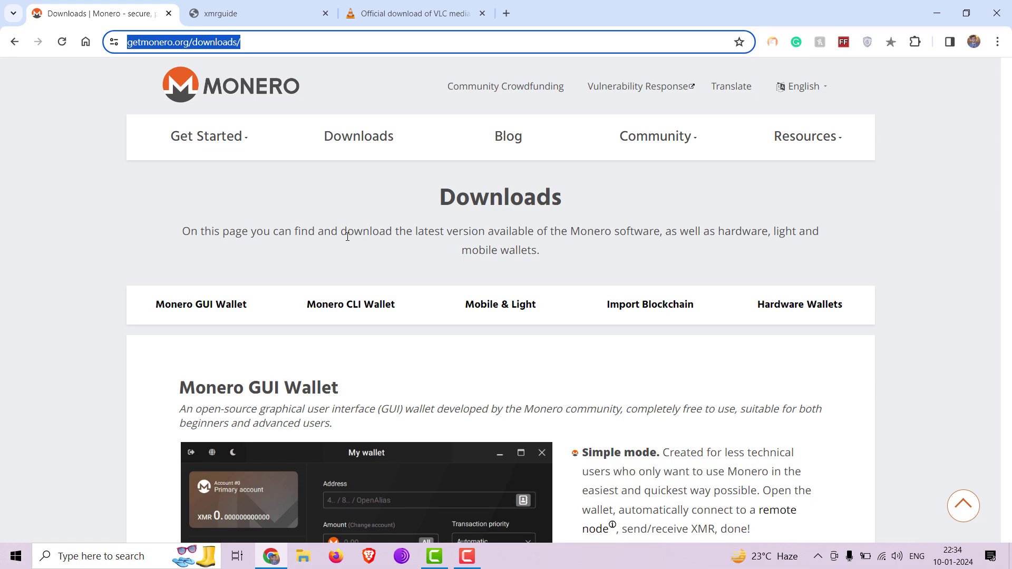
scroll(348, 237, down, 10)
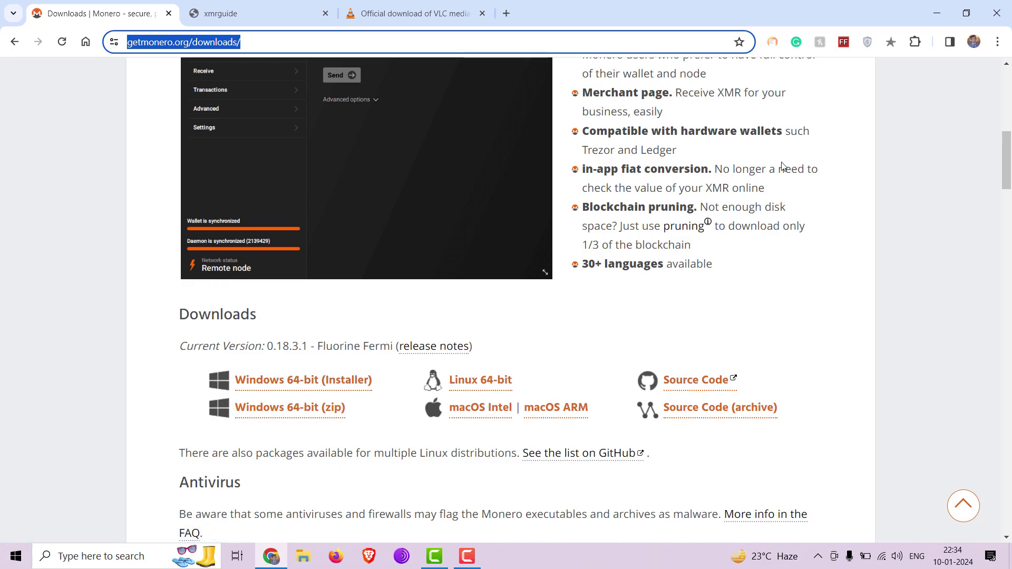
click(937, 6)
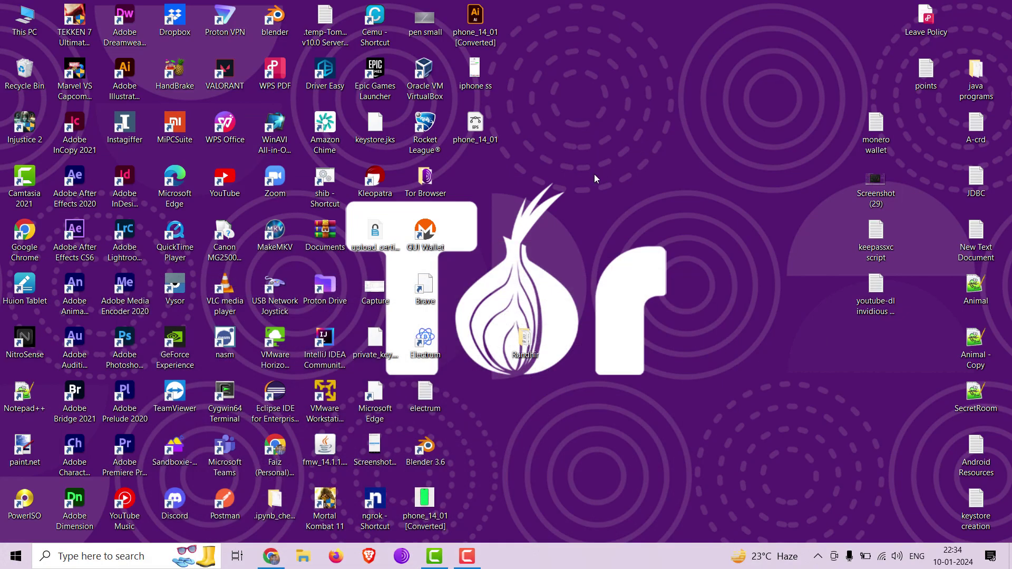
- Launch the Monero GUI Wallet from its desktop shortcut
click(413, 234)
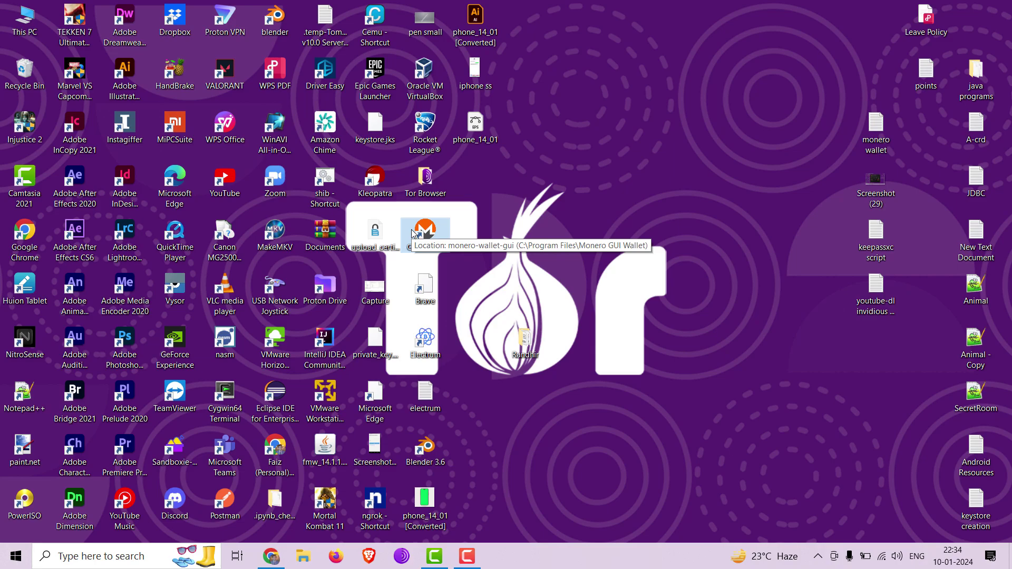
double_click(412, 234)
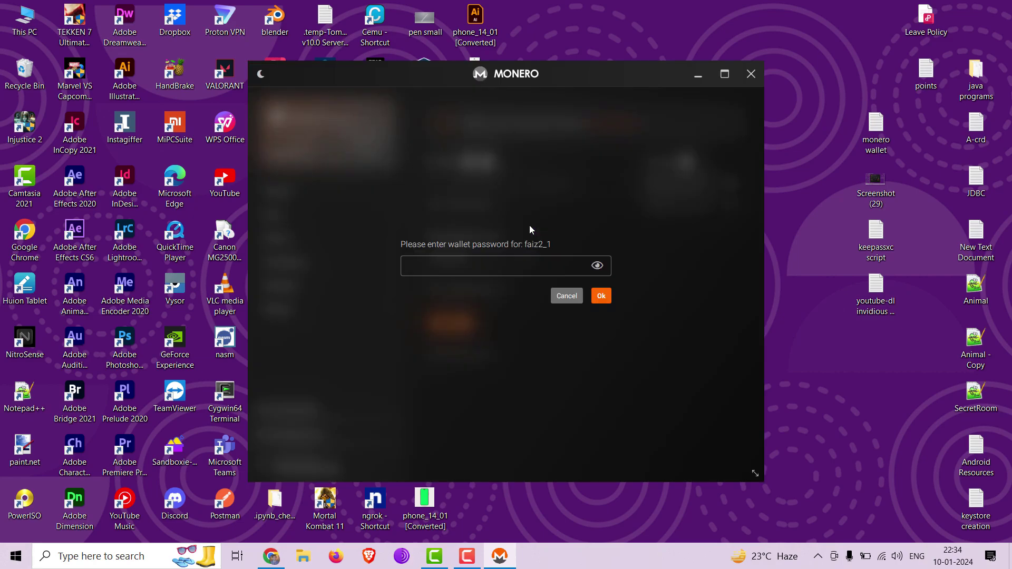
- Skip the old wallet's password prompt, switch to Advanced mode and begin creating a new wallet
click(569, 297)
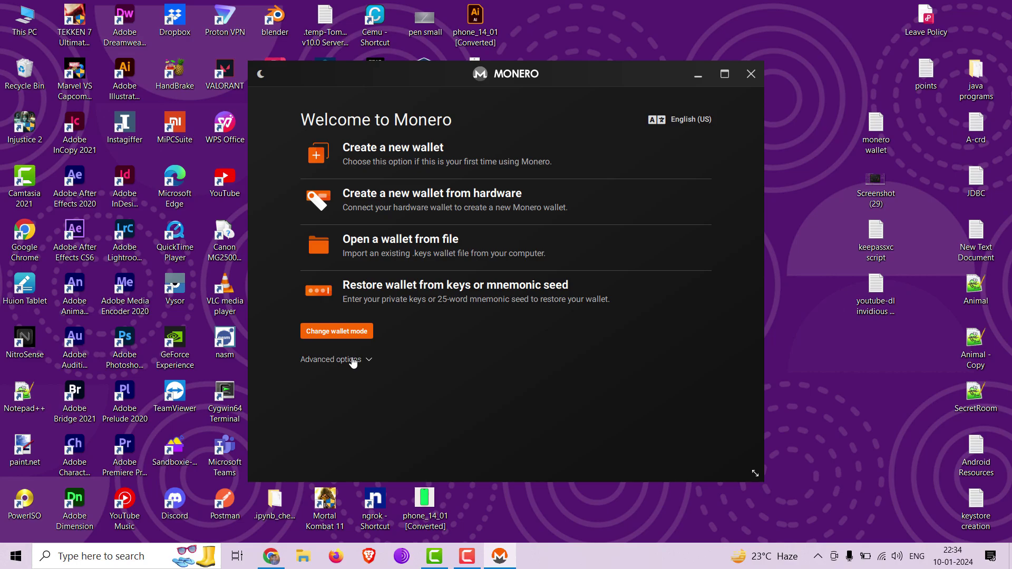
click(336, 332)
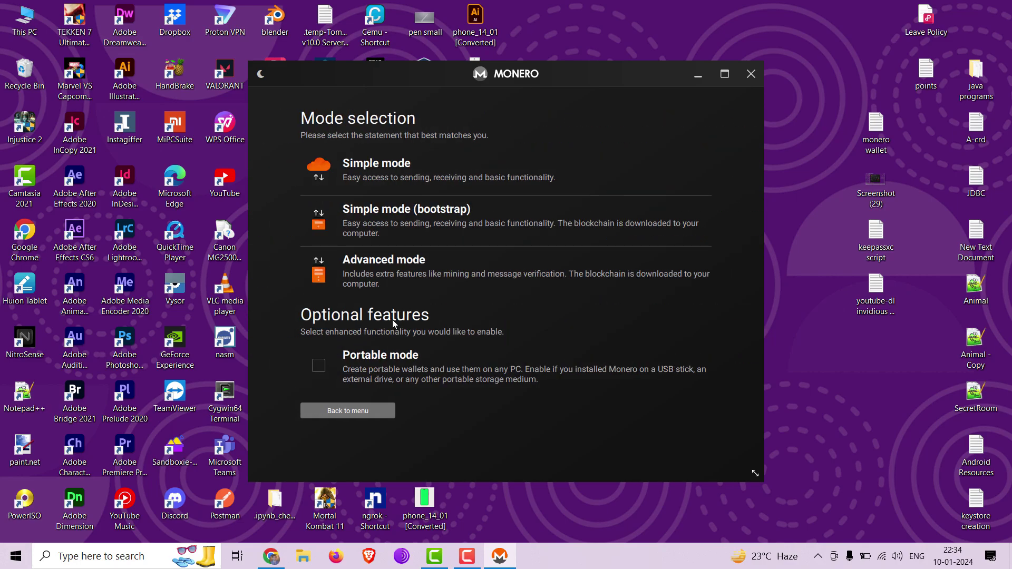
click(388, 283)
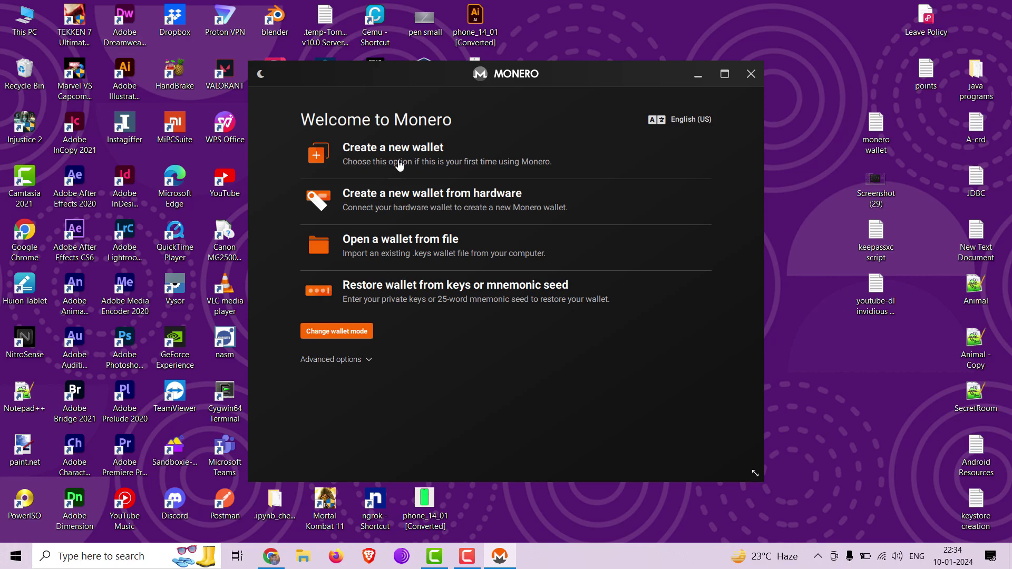
click(399, 165)
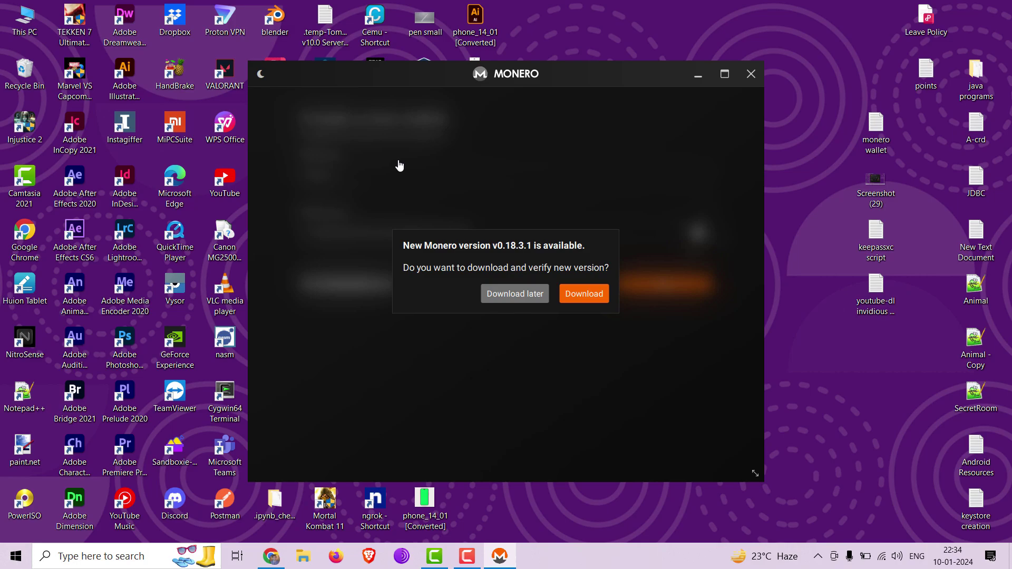
- Postpone the v0.18.3.1 update and accept the new wallet's default name and location
click(526, 298)
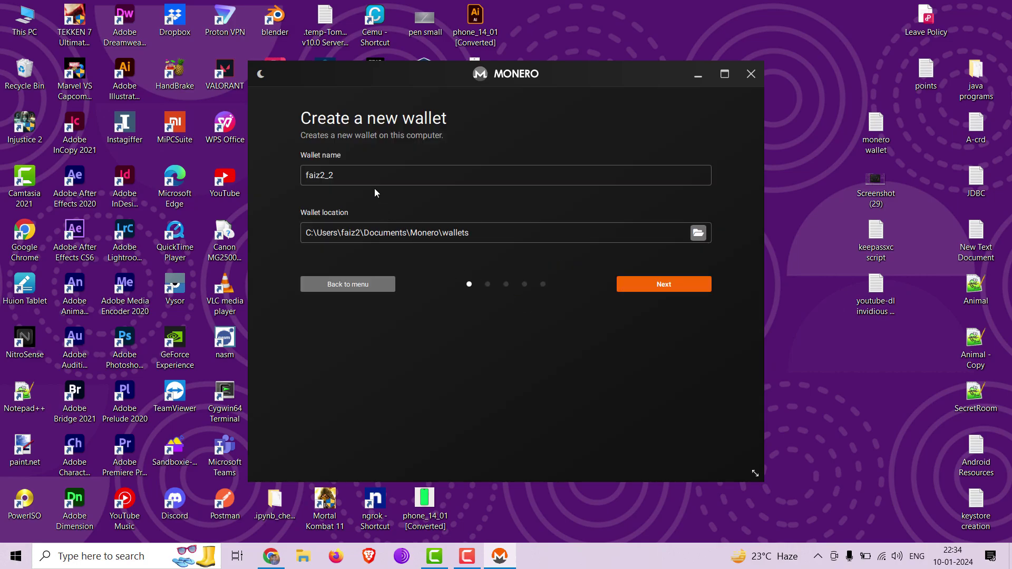
click(650, 287)
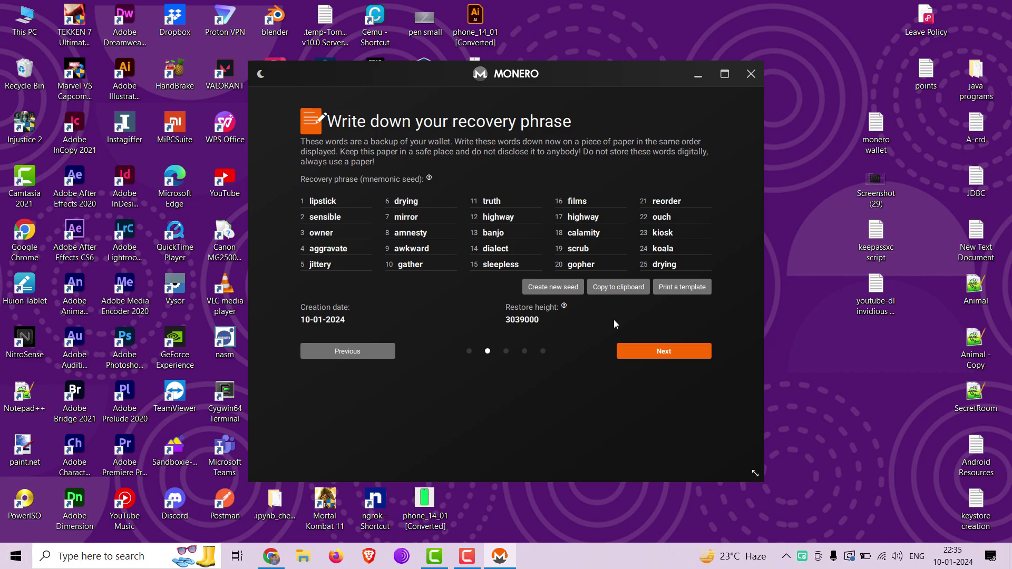
- Enter the five missing recovery-phrase words, correcting the misspelled word 23, and continue
click(648, 352)
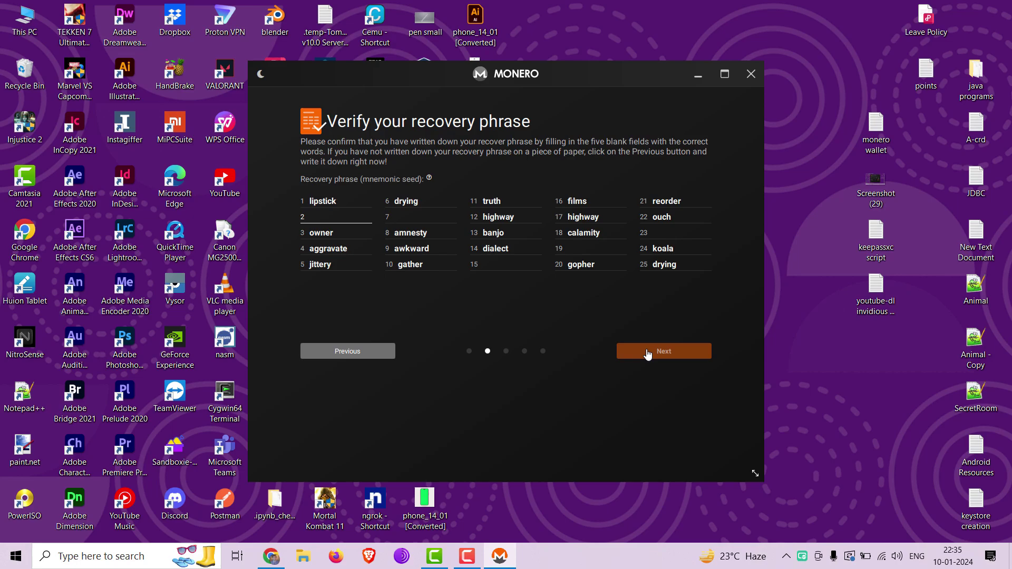
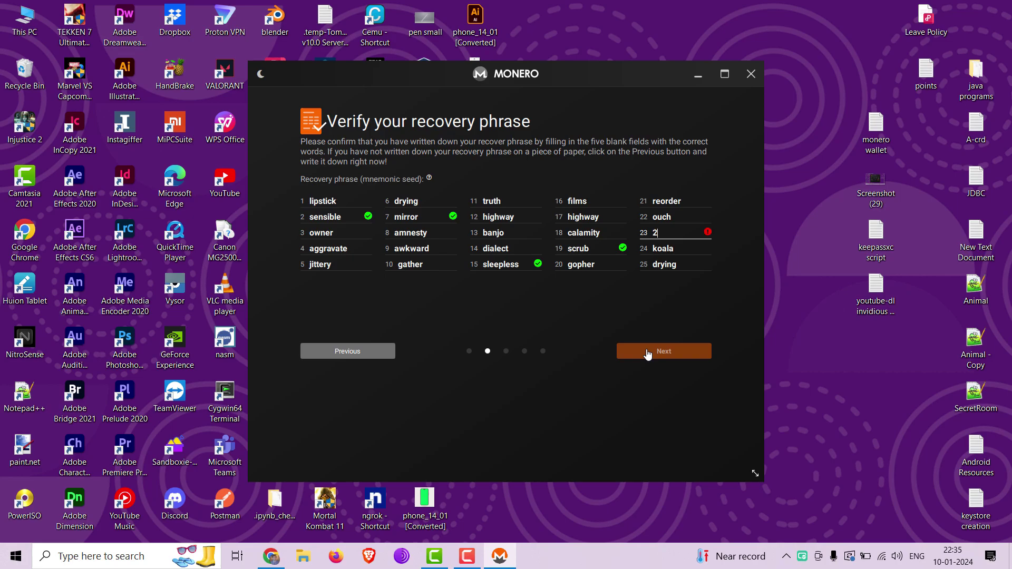
key(BackSpace)
key(BackSpace)
key(BackSpace)
key(BackSpace)
key(BackSpace)
click(648, 352)
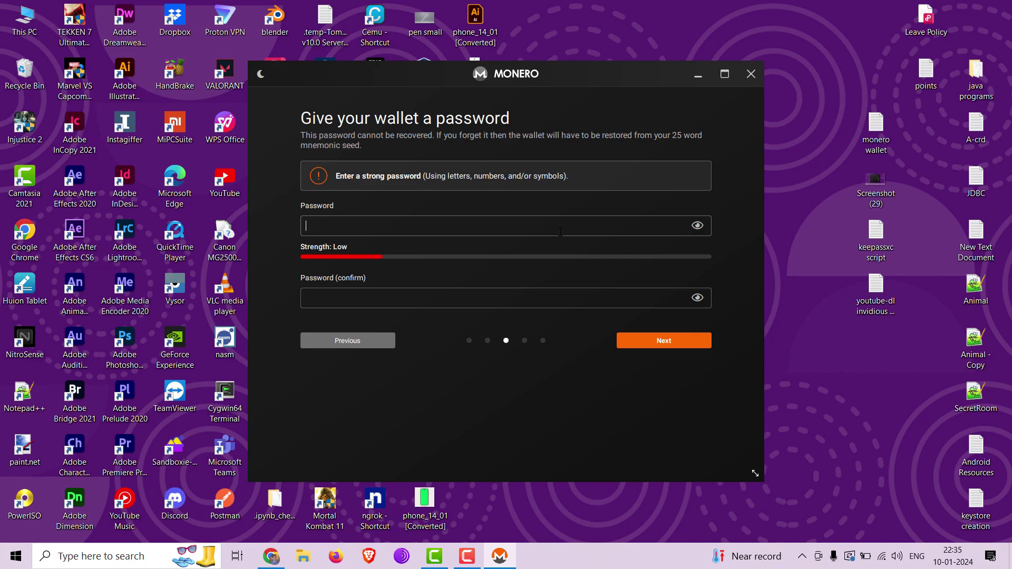
- Enter and confirm the new wallet's password, then continue to the daemon settings
text(•••••)
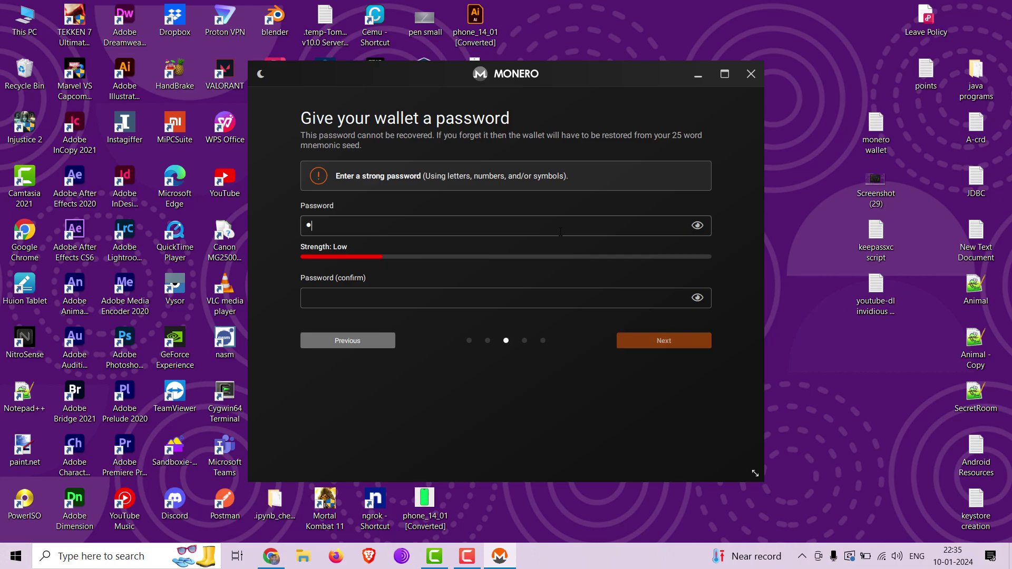
text(•••)
key(BackSpace)
key(BackSpace)
key(BackSpace)
key(BackSpace)
key(BackSpace)
key(BackSpace)
key(BackSpace)
key(BackSpace)
text(•••••••••)
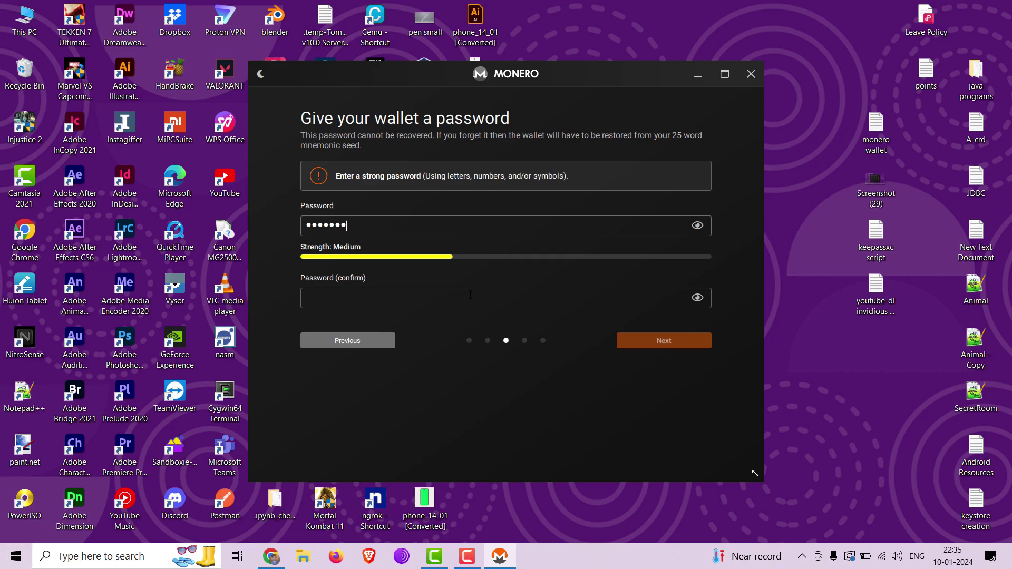
text(•••••••••••)
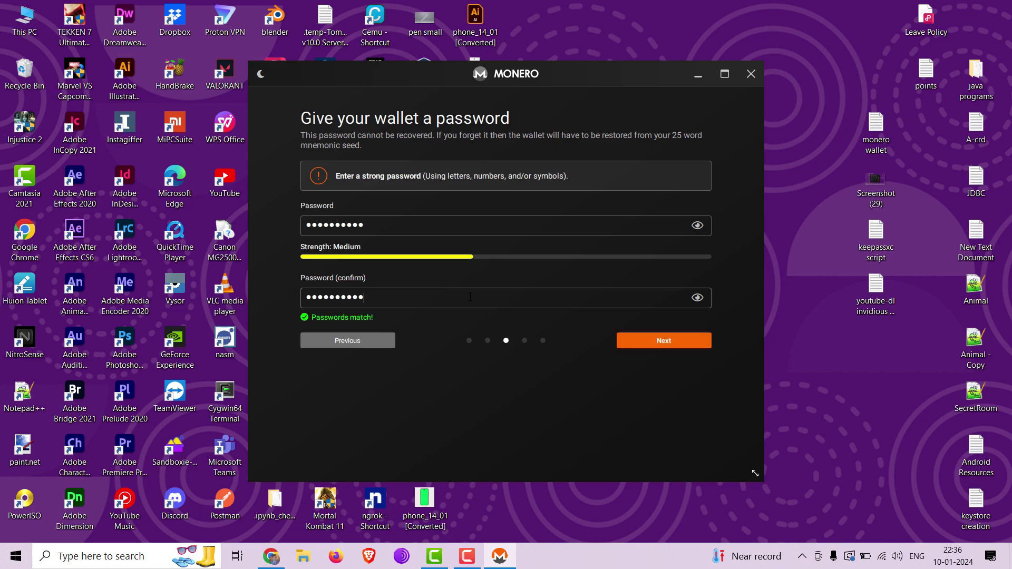
click(665, 340)
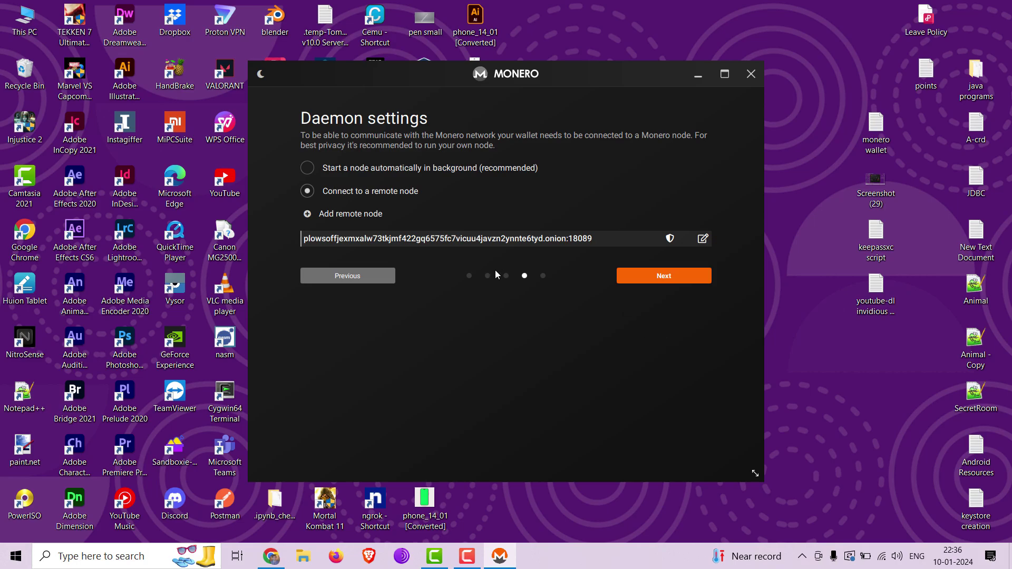
- Open the remote node editor, then set the wallet aside and bring Chrome to the front
click(703, 239)
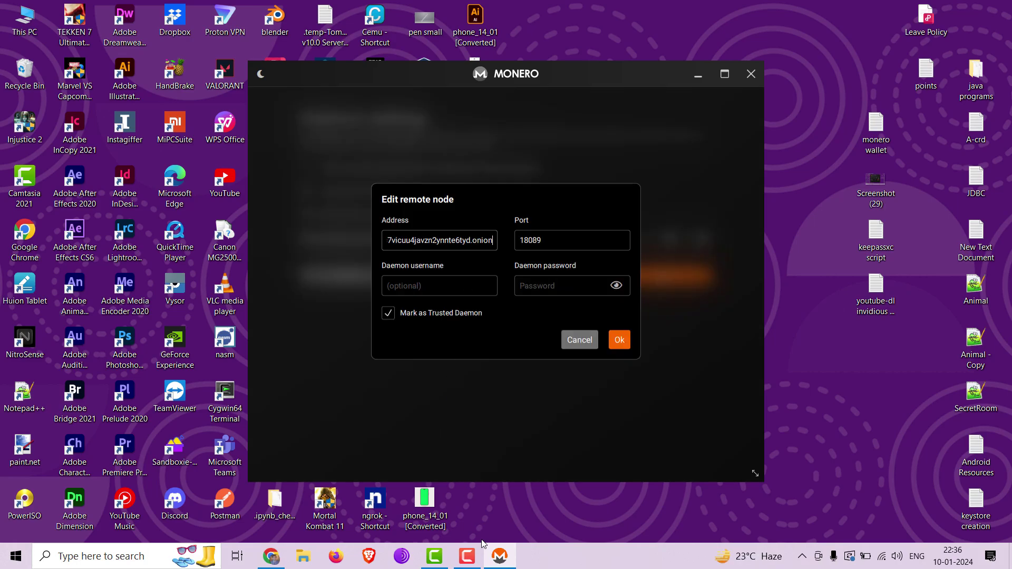
click(500, 560)
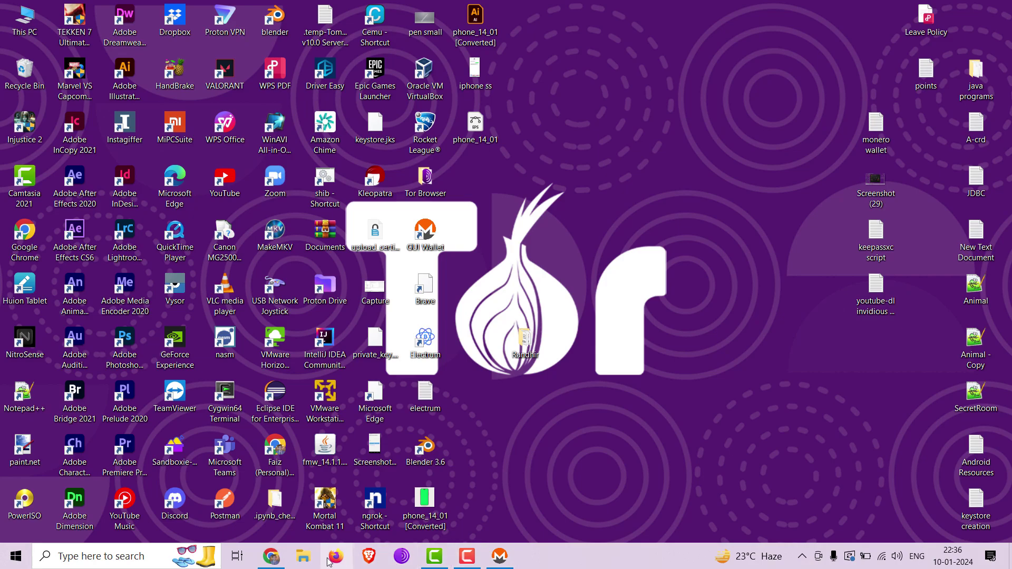
click(271, 559)
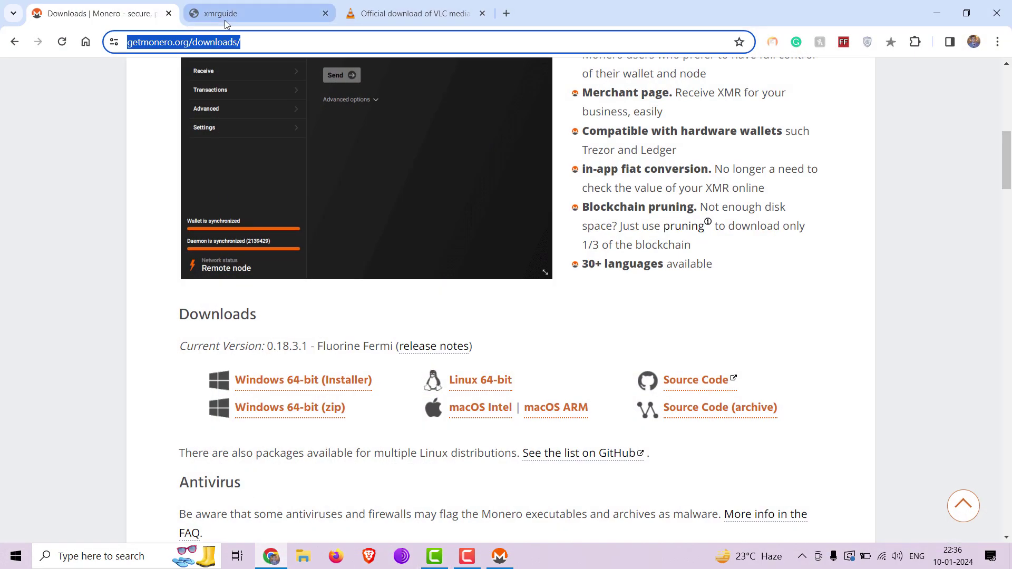
- Copy the cakewallet .onion node address from xmrguide's remote nodes list, then return to the wallet
click(225, 20)
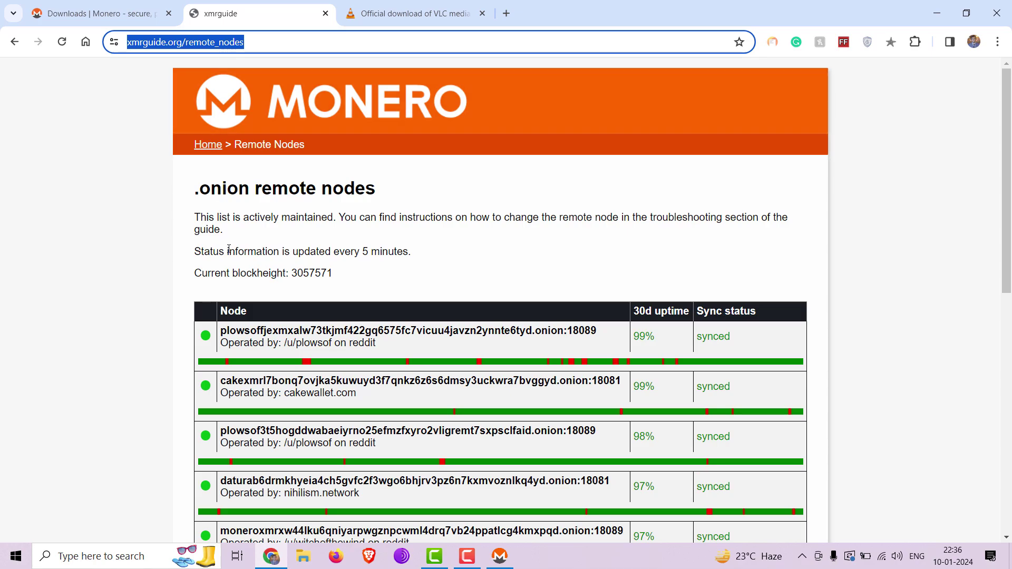
scroll(352, 302, down, 1)
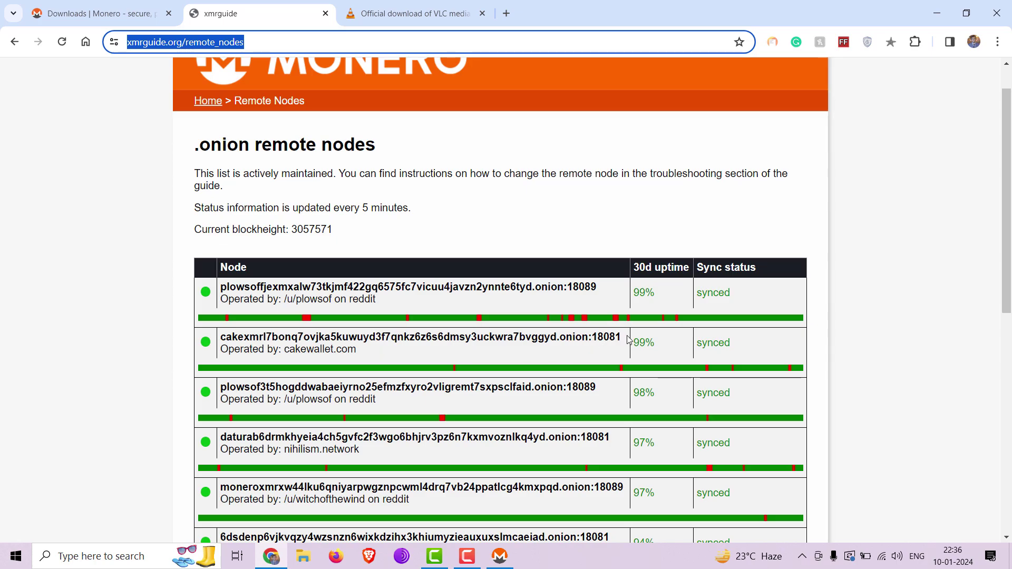
click(610, 336)
drag(622, 337, 223, 336)
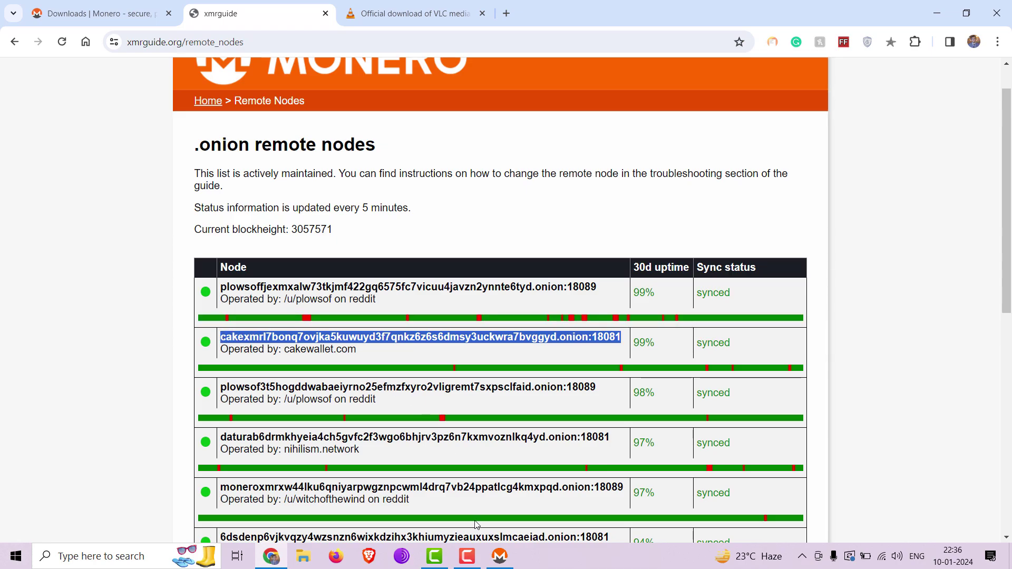
click(500, 556)
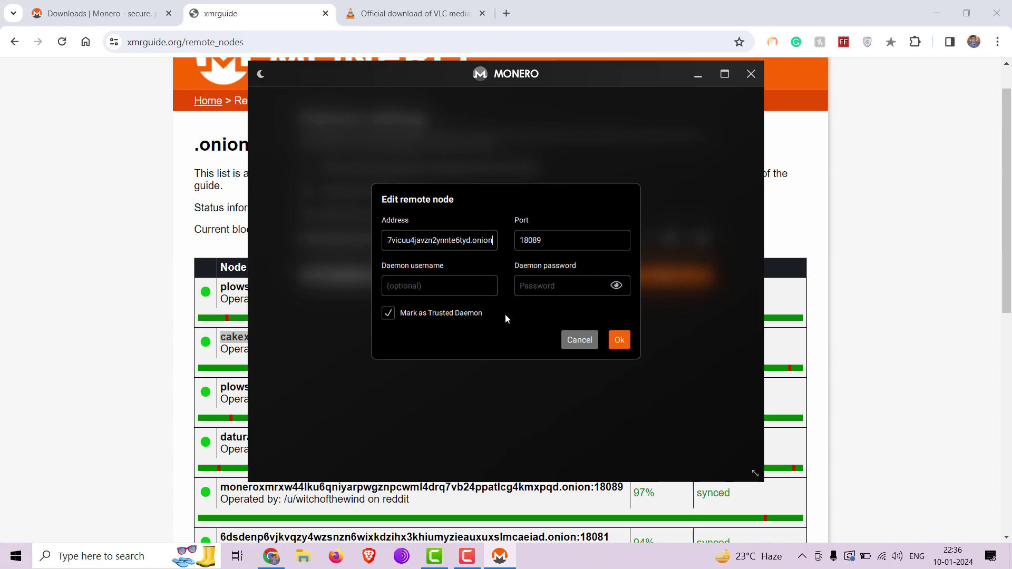
- Replace the remote node with the cakewallet .onion address on port 18081 and save it
triple_click(428, 242)
key(ctrl+v)
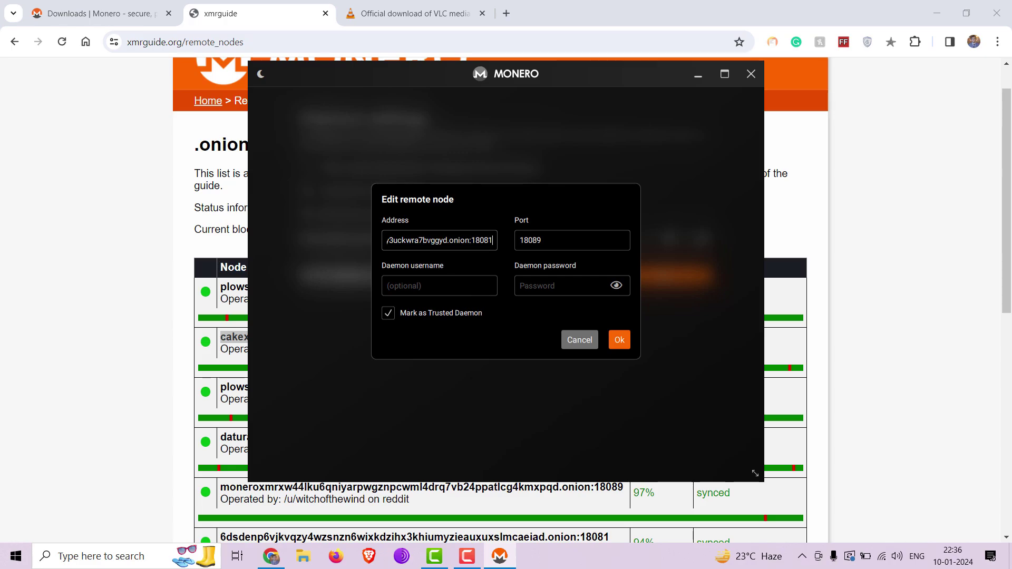
key(ctrl+shift+Left)
text(onion)
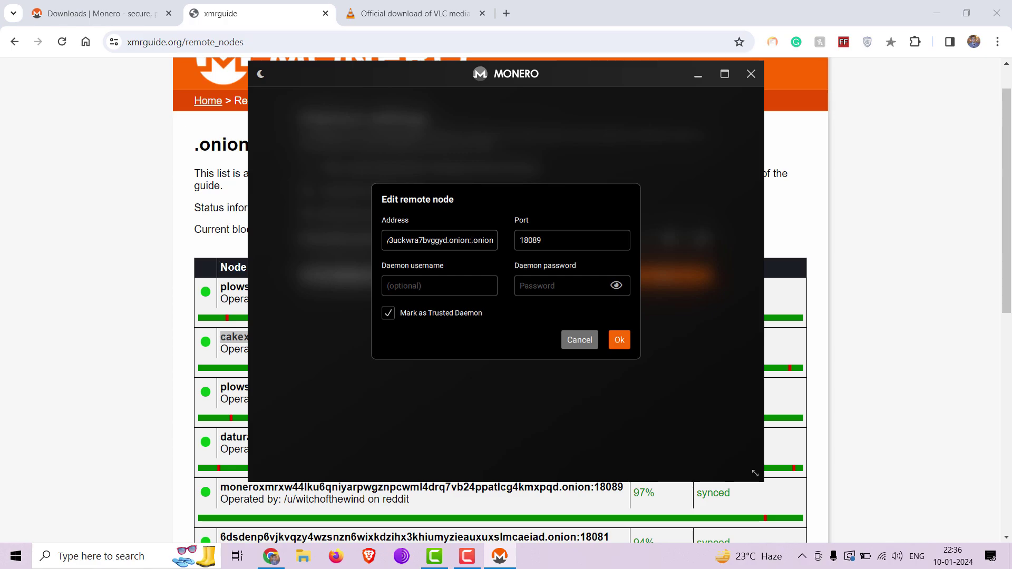
key(Delete)
key(Delete)
key(Delete)
key(Delete)
key(Delete)
key(BackSpace)
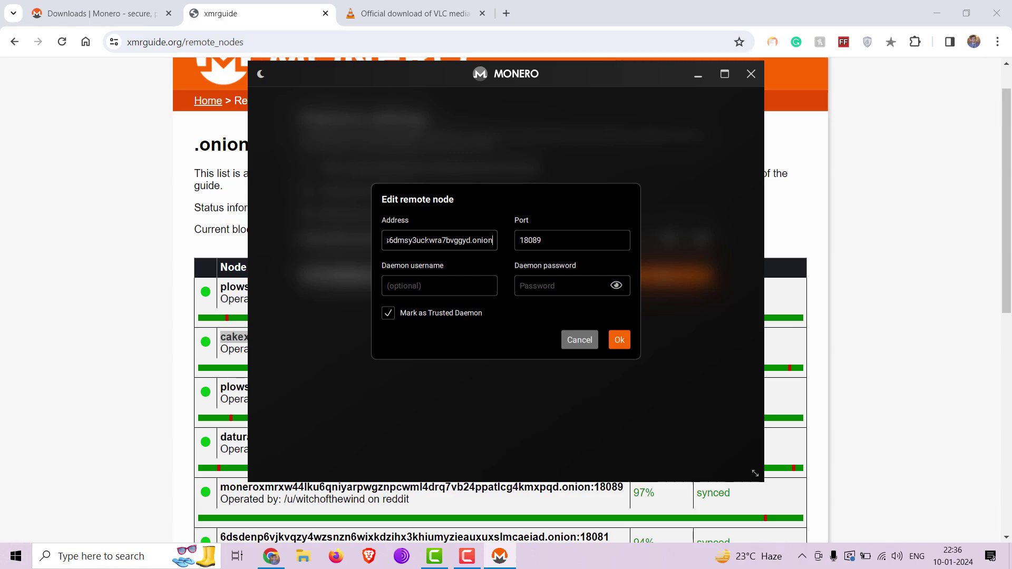
key(Tab)
text(18081)
click(624, 344)
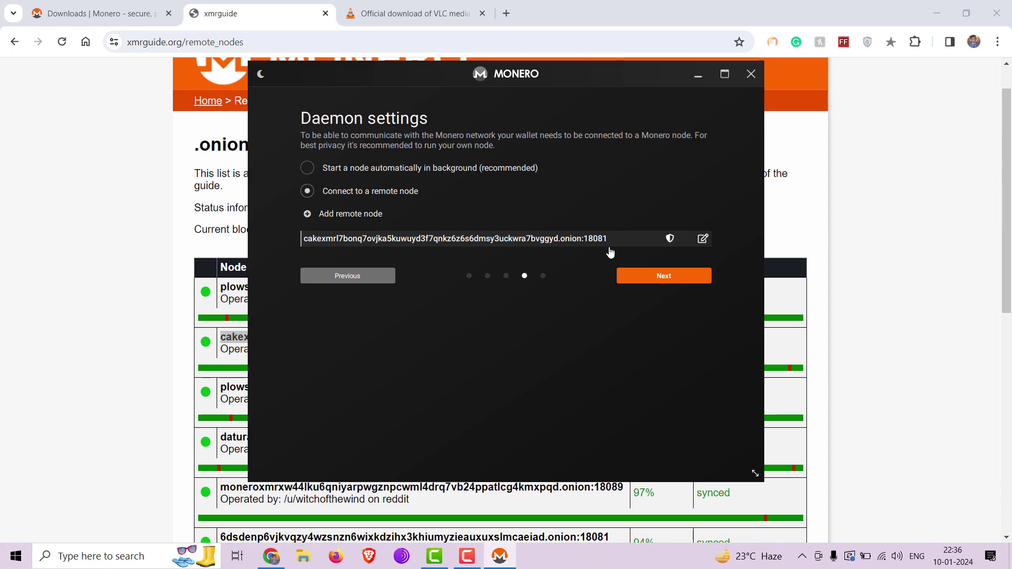
- Accept the daemon settings and unlock the new wallet with its password
click(650, 276)
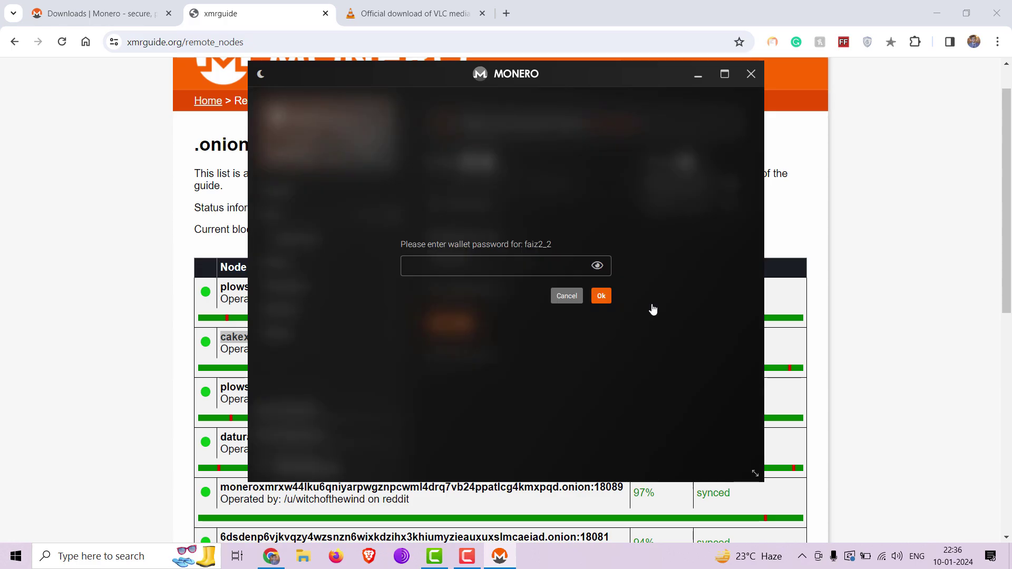
text(••••••••••)
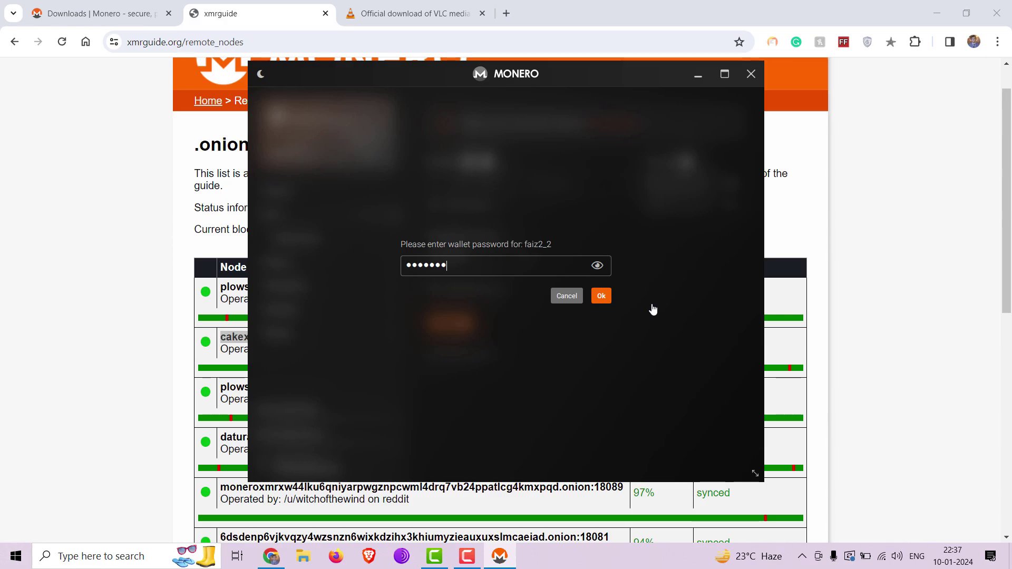
key(Return)
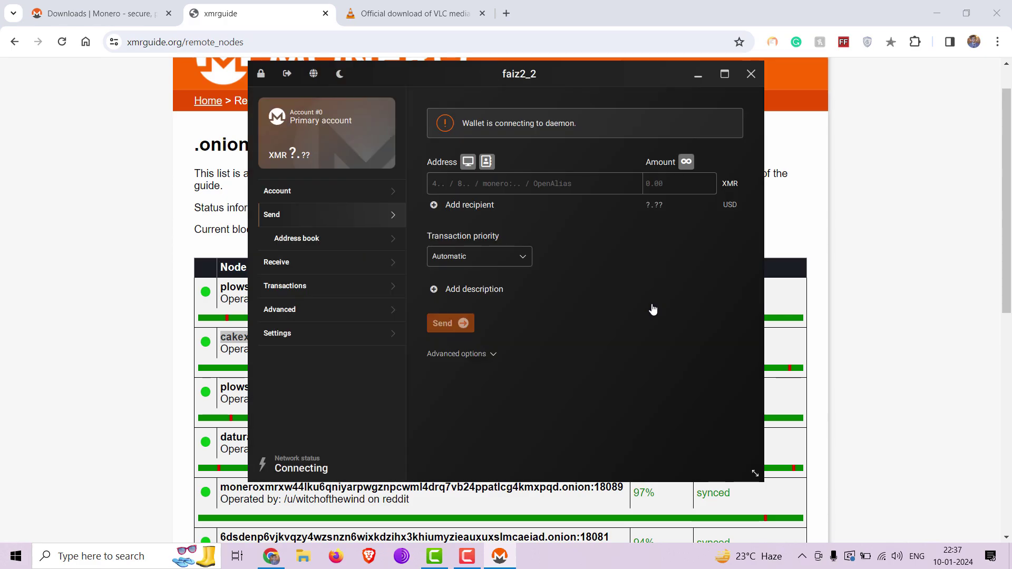
- Review the Node settings, then check the Interface Socks5 proxy is 127.0.0.1, port 9150
click(305, 344)
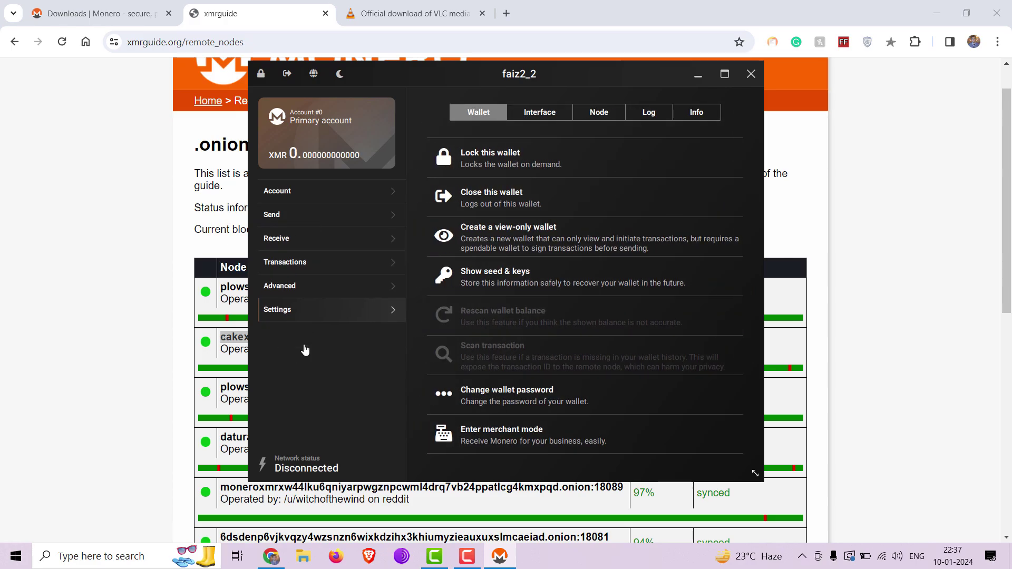
click(599, 112)
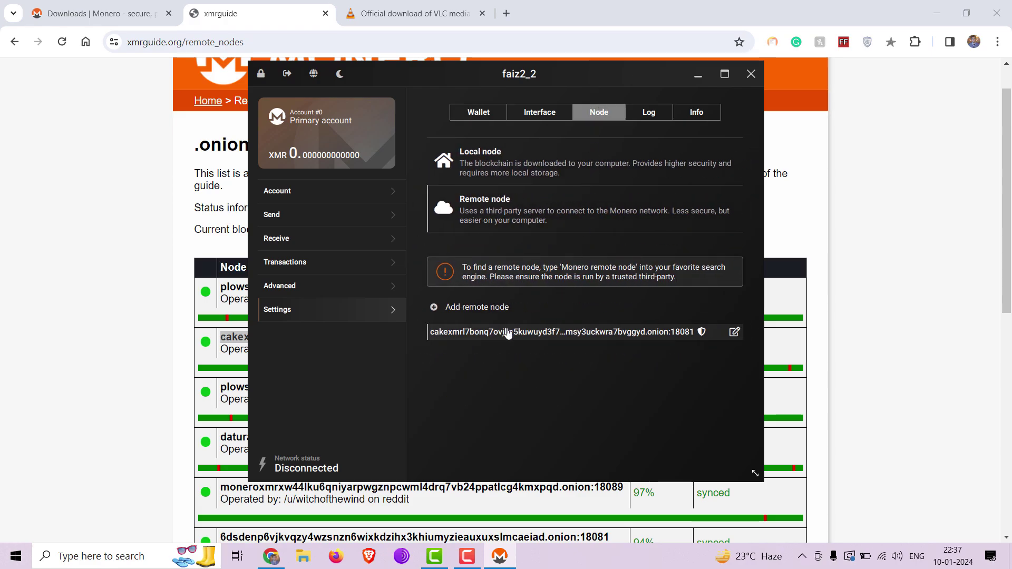
click(547, 117)
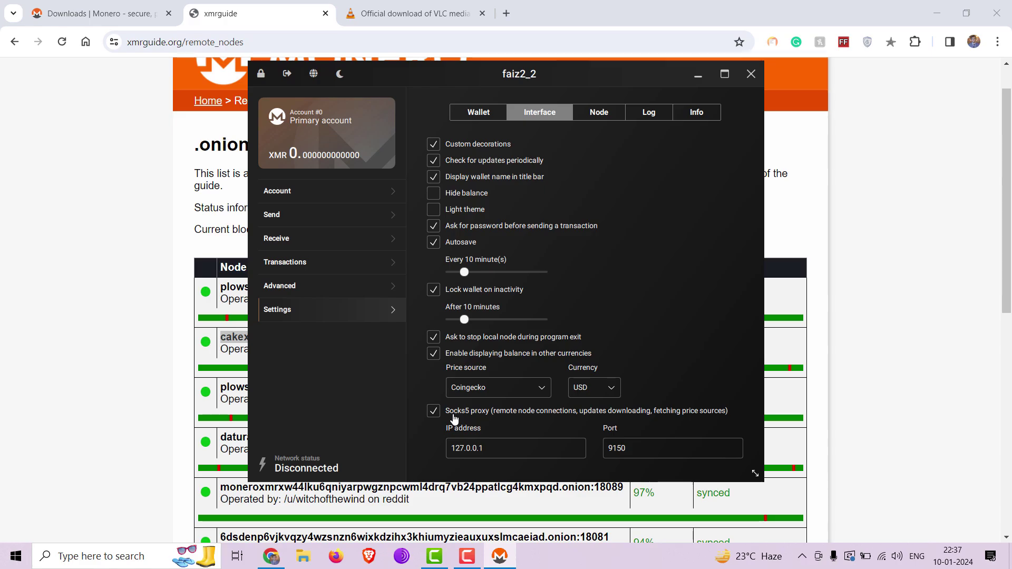
drag(635, 456, 600, 449)
drag(527, 449, 435, 453)
- Launch Tor Browser, connect it to the Tor network, then minimize it
click(407, 558)
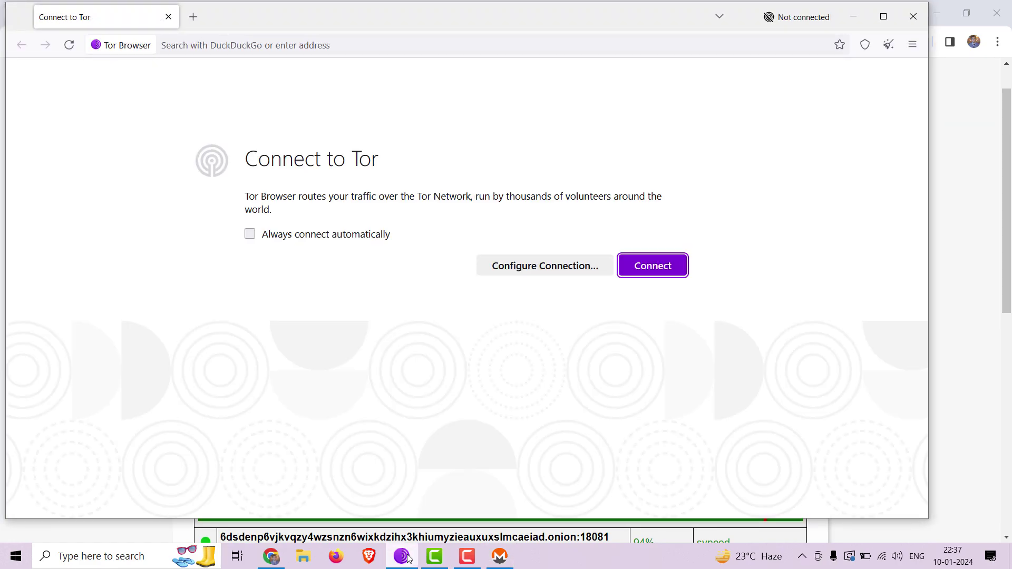
click(650, 267)
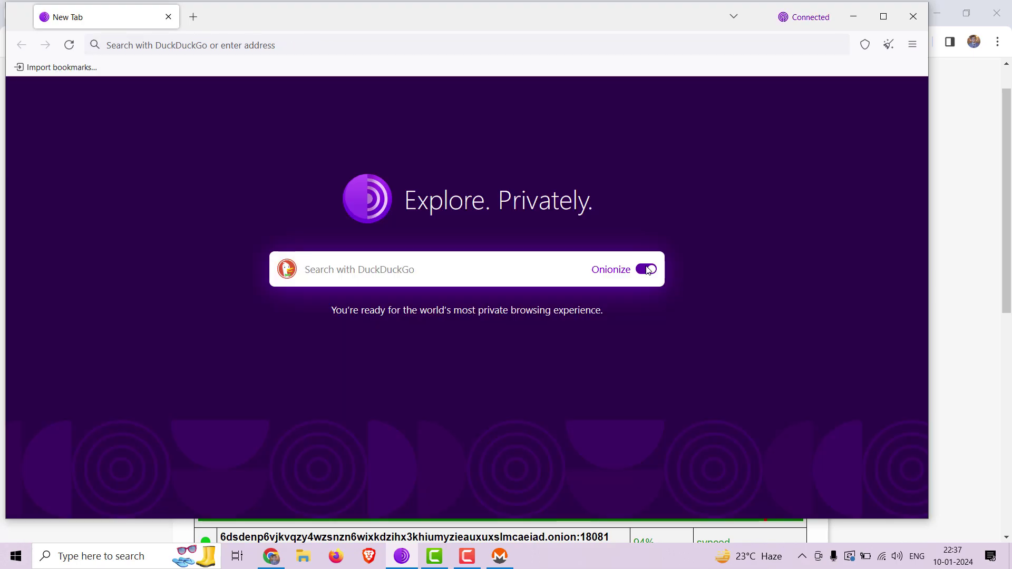
click(853, 17)
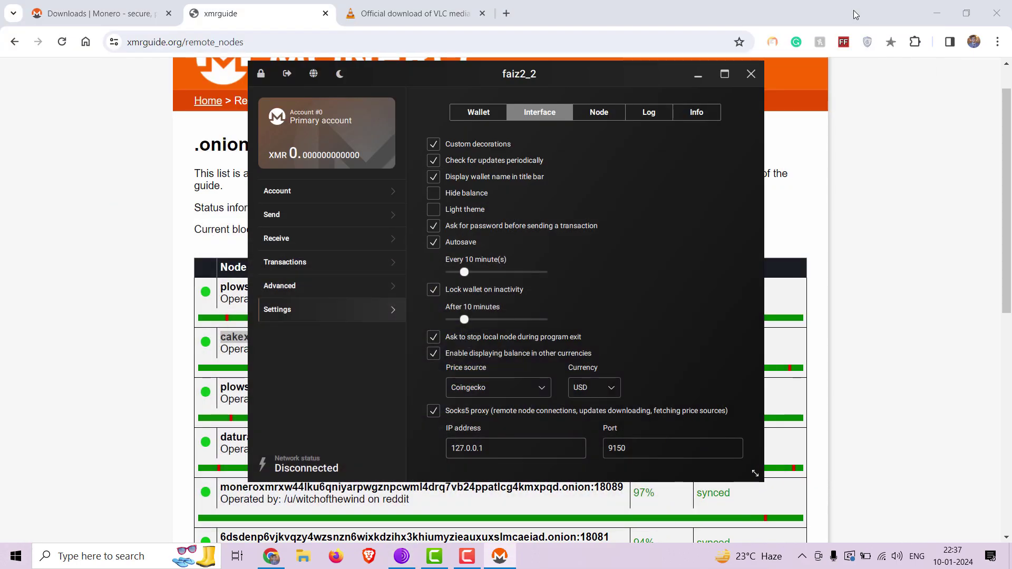
- Select the cakewallet .onion remote node in the wallet's Node settings
click(598, 110)
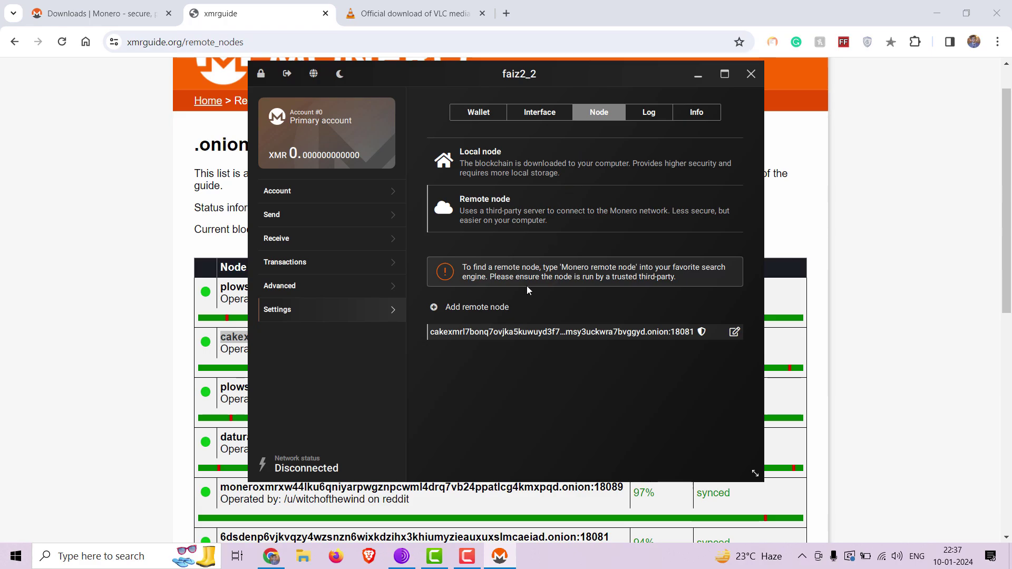
click(504, 336)
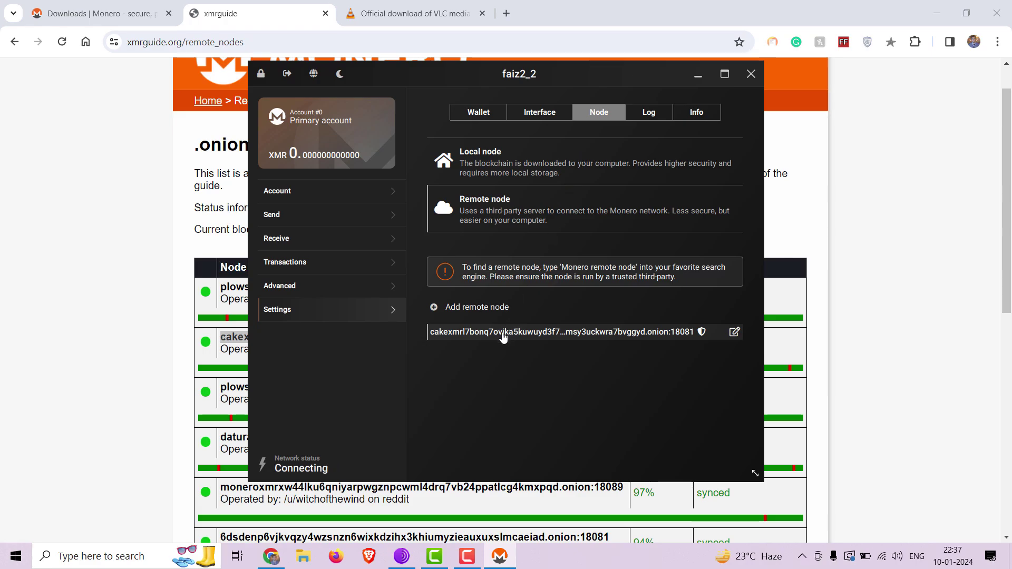
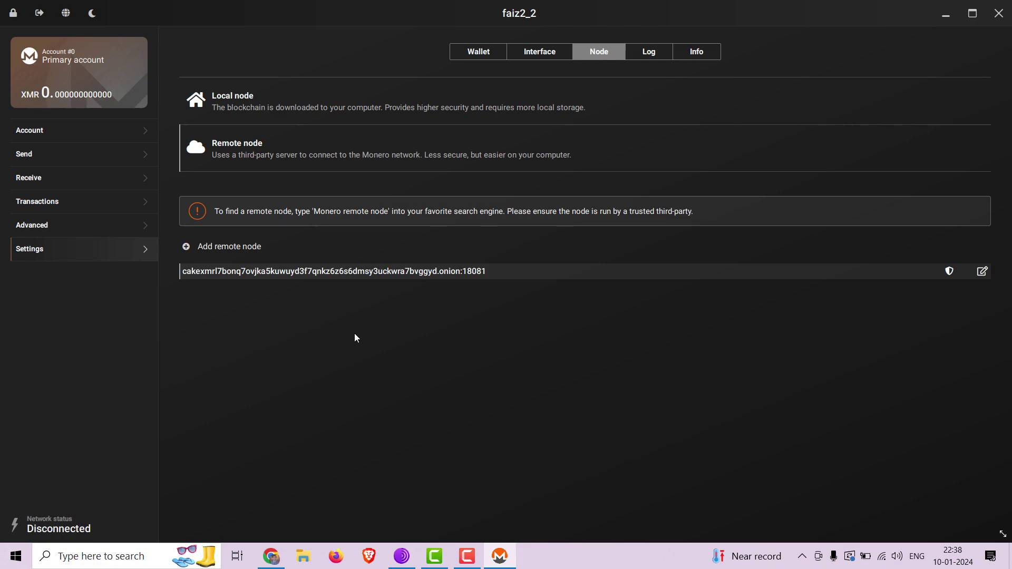
- Minimize Tor Browser and connect the wallet to the listed .onion remote node
click(409, 560)
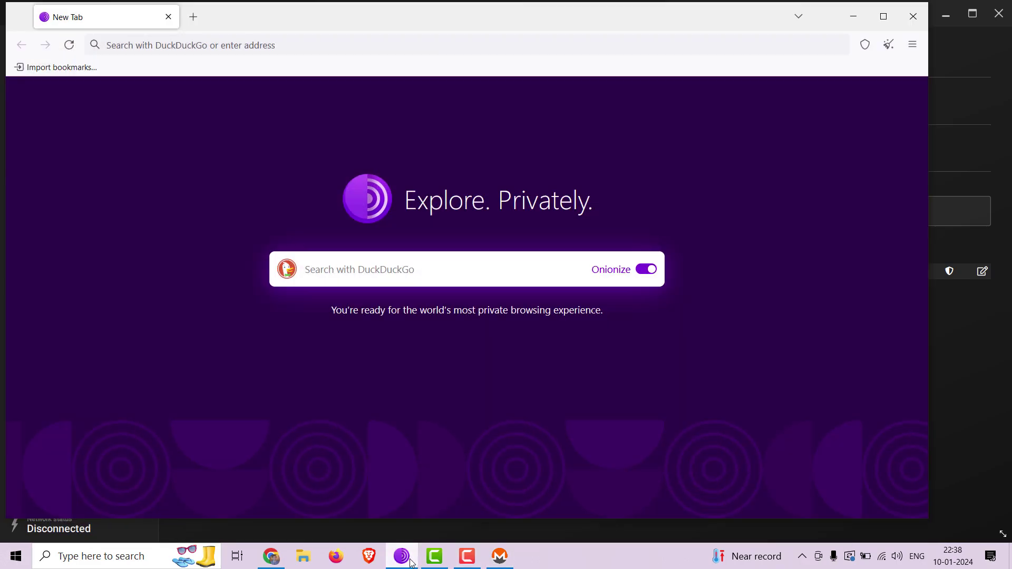
click(410, 560)
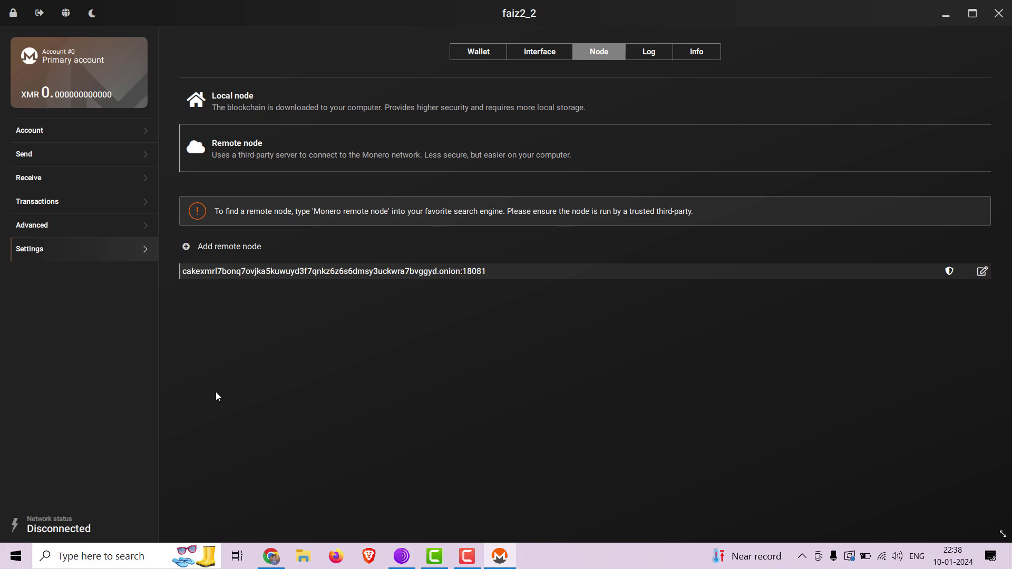
click(338, 273)
- On xmrguide's remote node list, select the first plowsoff .onion node address, then return to the wallet
click(271, 556)
click(498, 281)
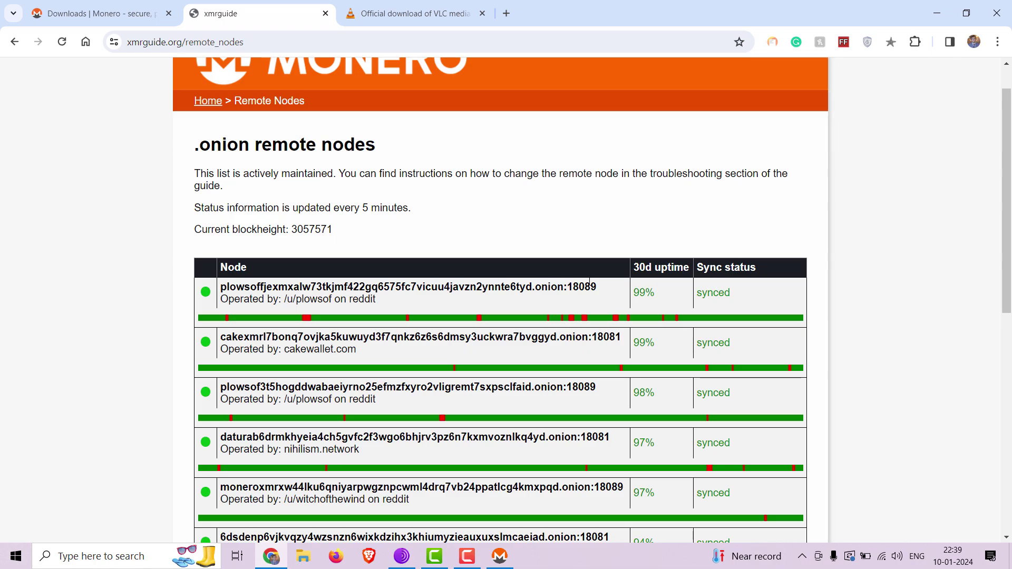
drag(596, 287, 222, 289)
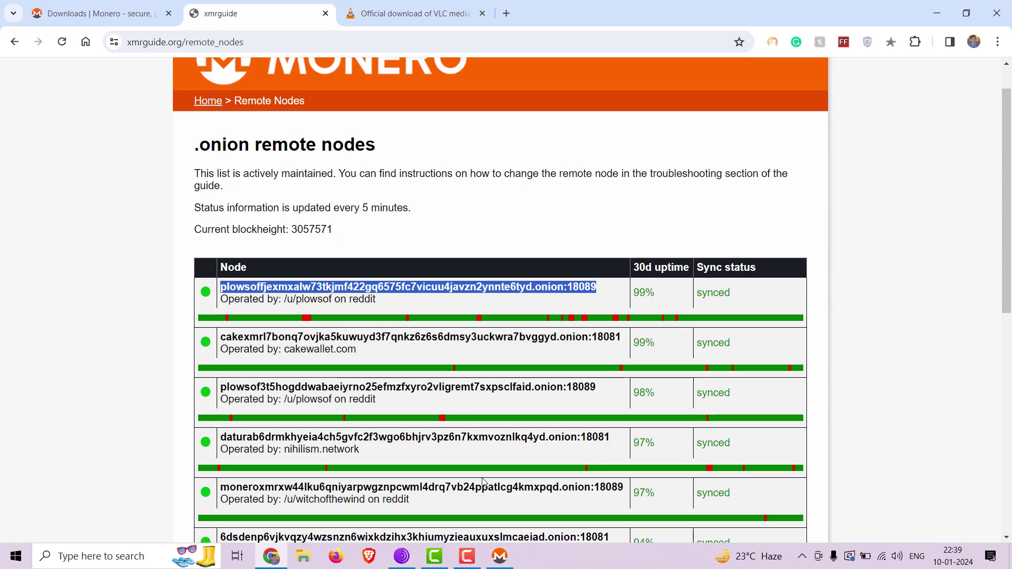
click(499, 556)
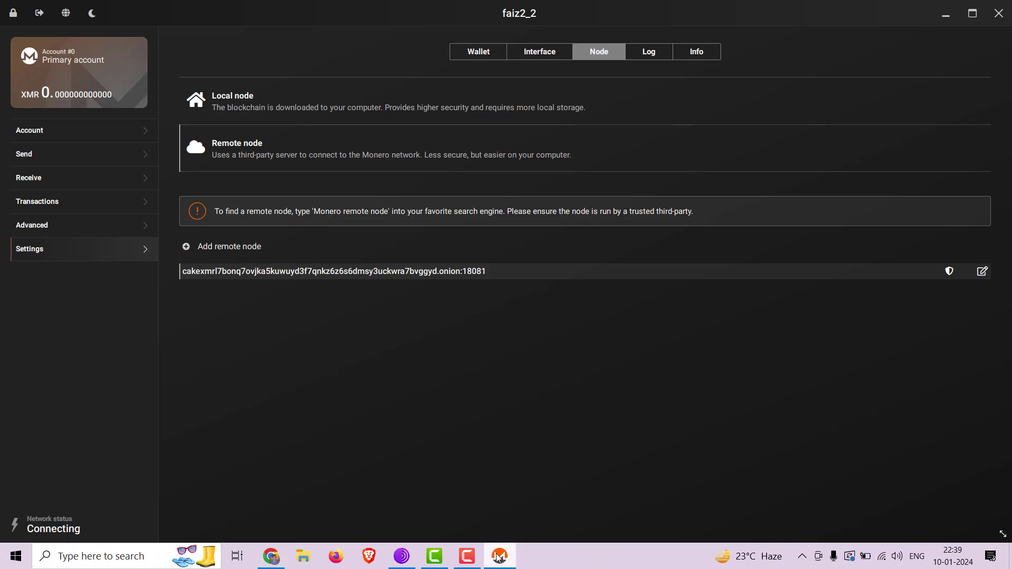
- Edit the remote node to the pasted plowsoff .onion address without its port, set port 18089, and save
click(982, 272)
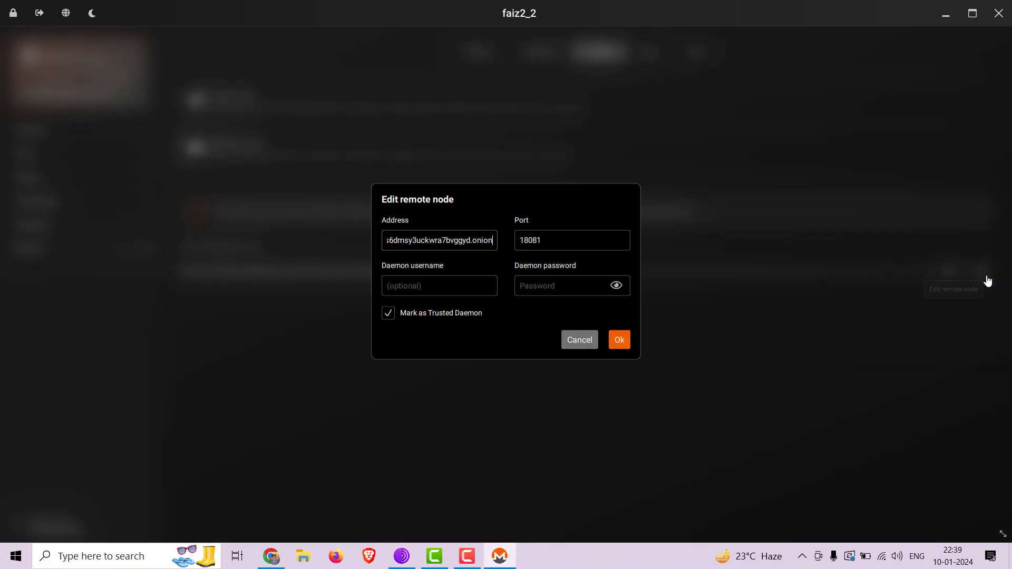
key(ctrl+a)
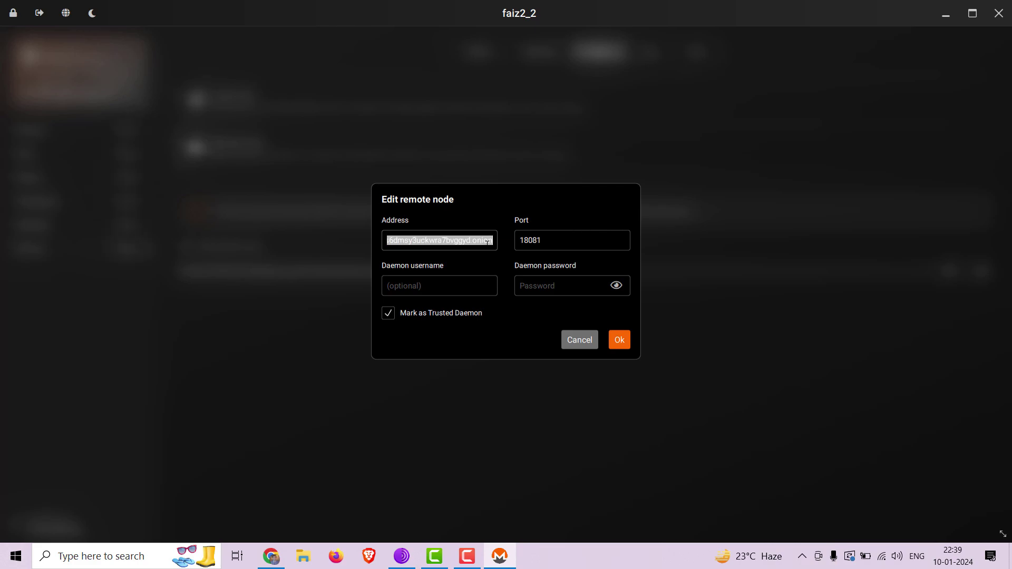
key(BackSpace)
key(ctrl+v)
key(BackSpace)
key(BackSpace)
key(BackSpace)
key(BackSpace)
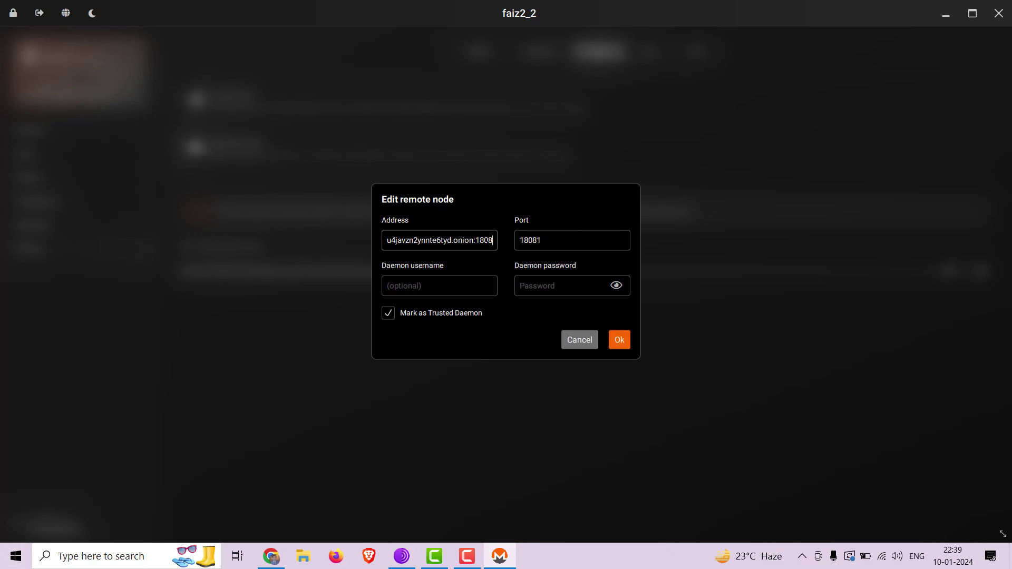
key(BackSpace)
key(BackSpace)
key(BackSpace)
text(9)
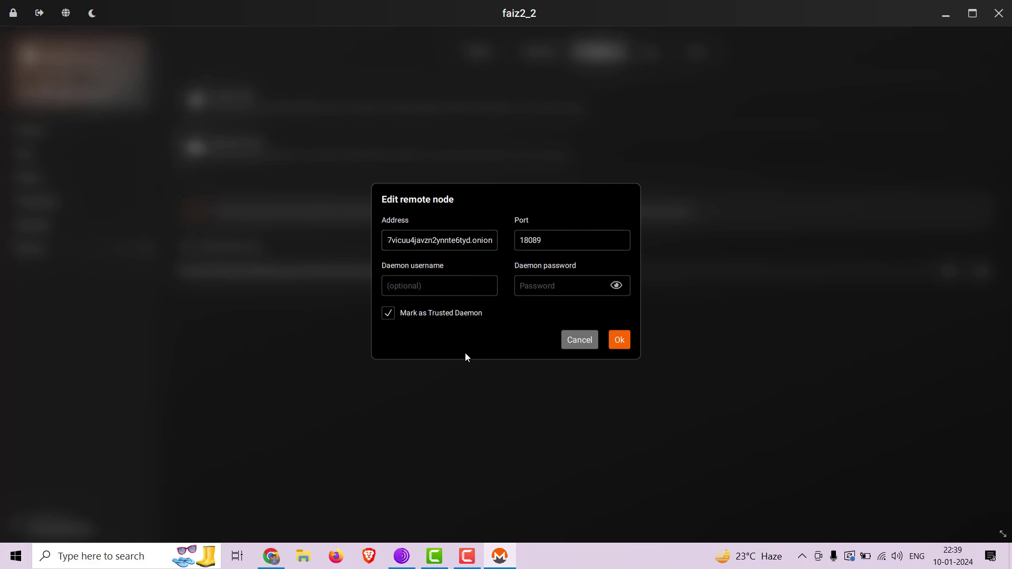
click(270, 557)
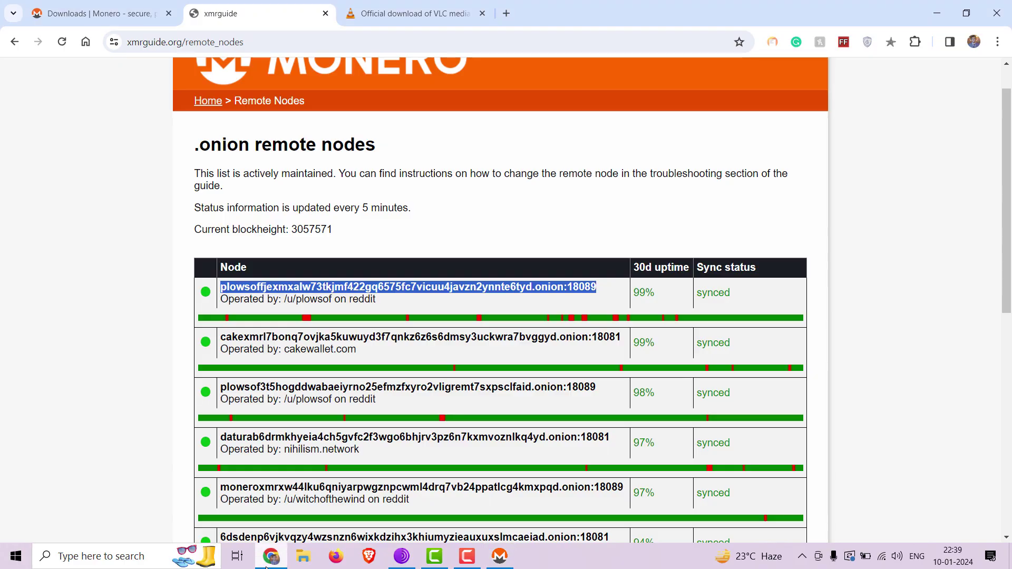
click(266, 566)
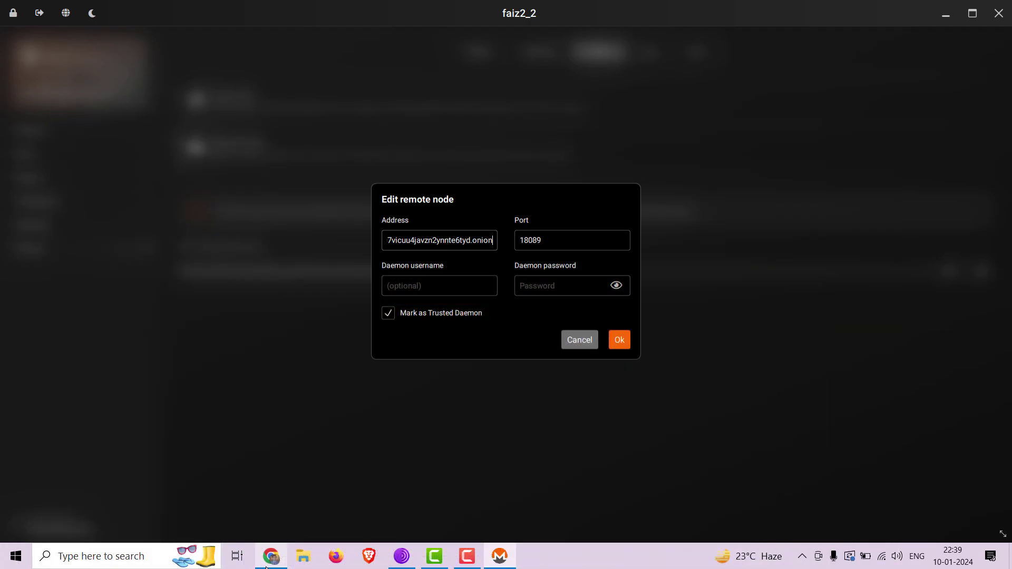
click(618, 346)
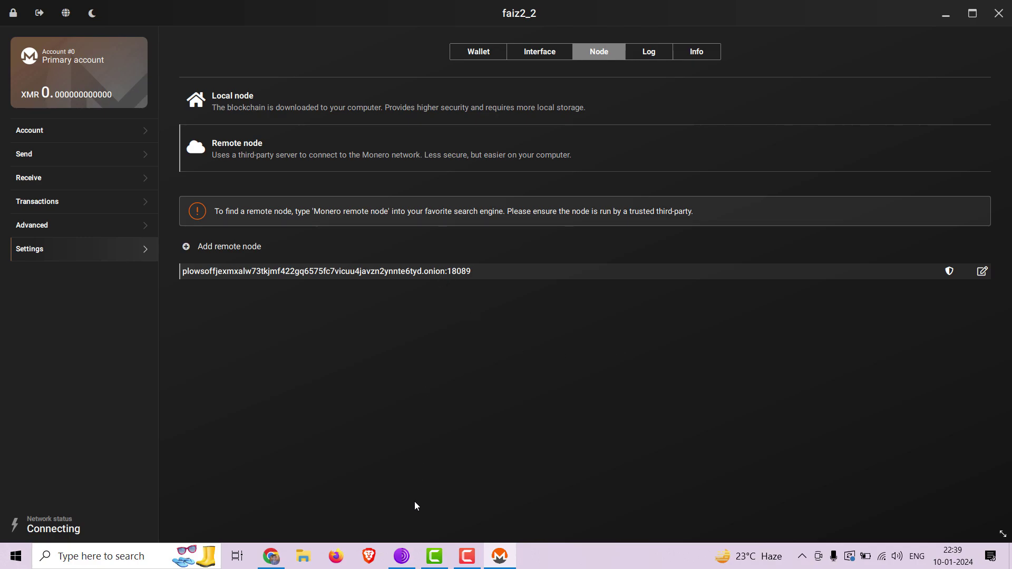
- Hide Tor Browser and let the wallet and daemon sync to block 3059021 via the remote node
click(405, 566)
click(407, 566)
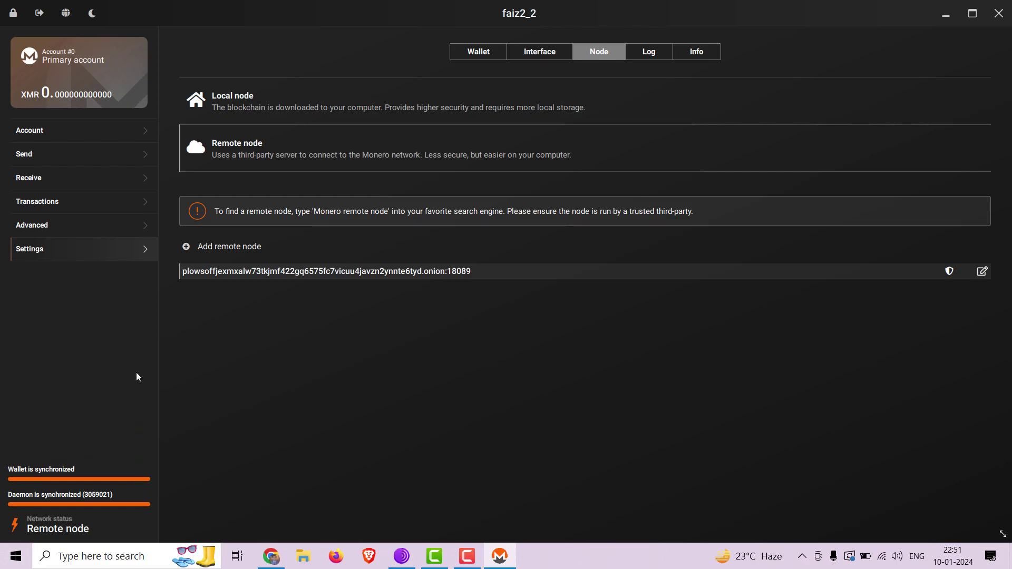
- Copy the primary address from Account and Receive, then view the received 0.11 XMR transaction
click(56, 127)
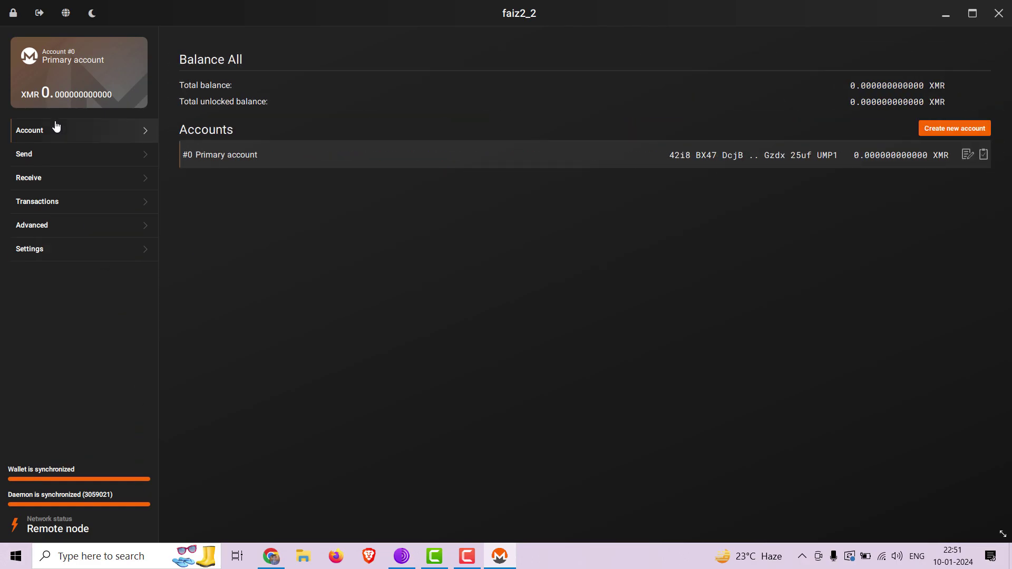
click(983, 153)
click(92, 180)
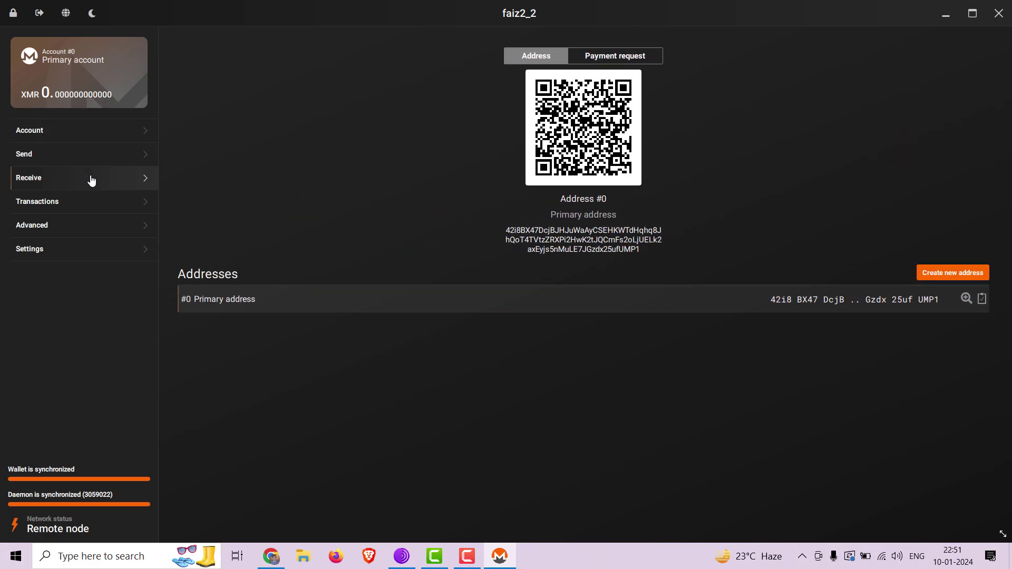
click(527, 242)
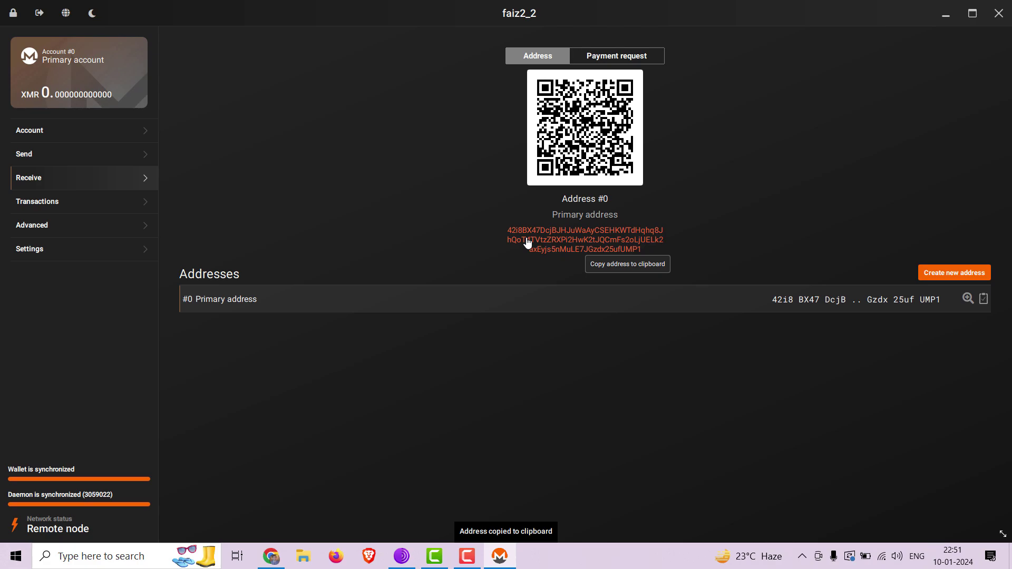
click(104, 201)
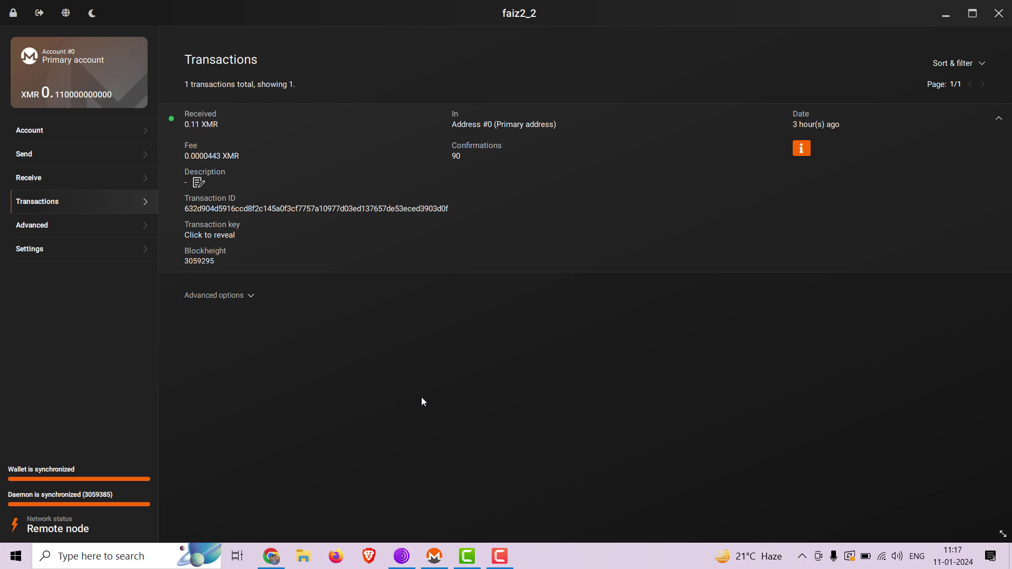
- Open the Send page, then switch Chrome to the videolan.org/vlc/ page
click(139, 163)
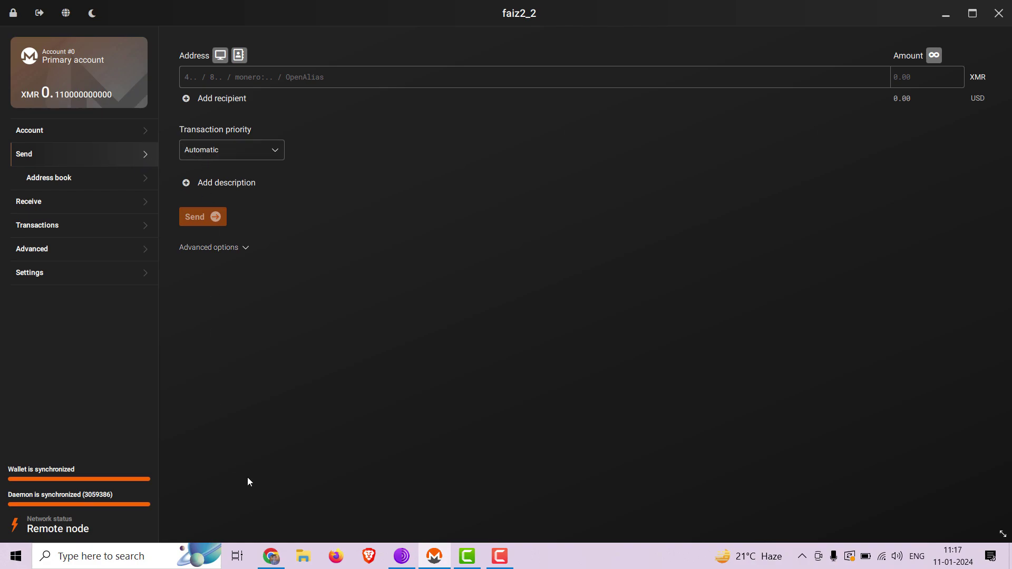
click(271, 556)
click(396, 5)
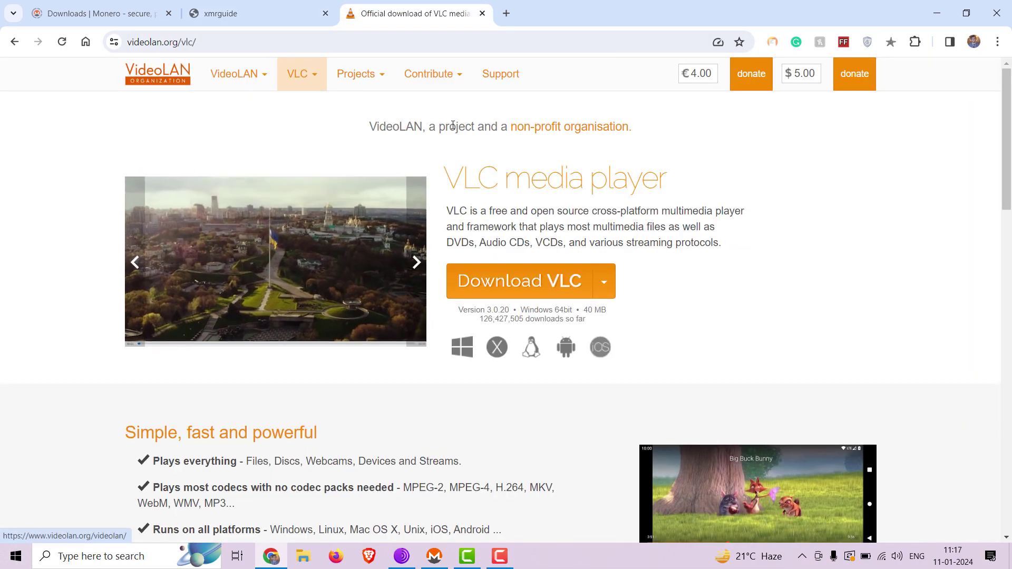
- Open VideoLAN's Donate page from the Contribute menu
mouse_move(315, 84)
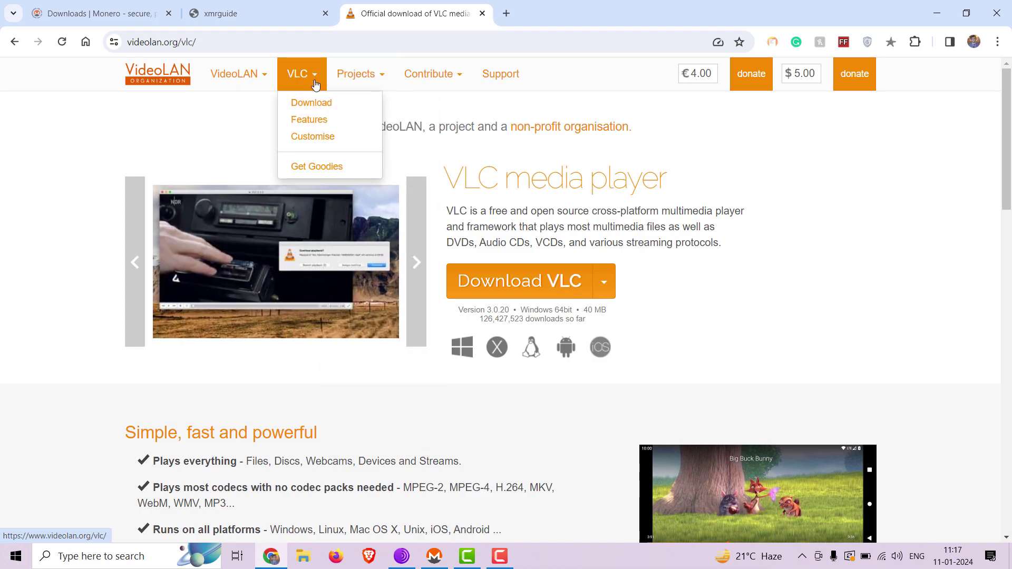
mouse_move(357, 76)
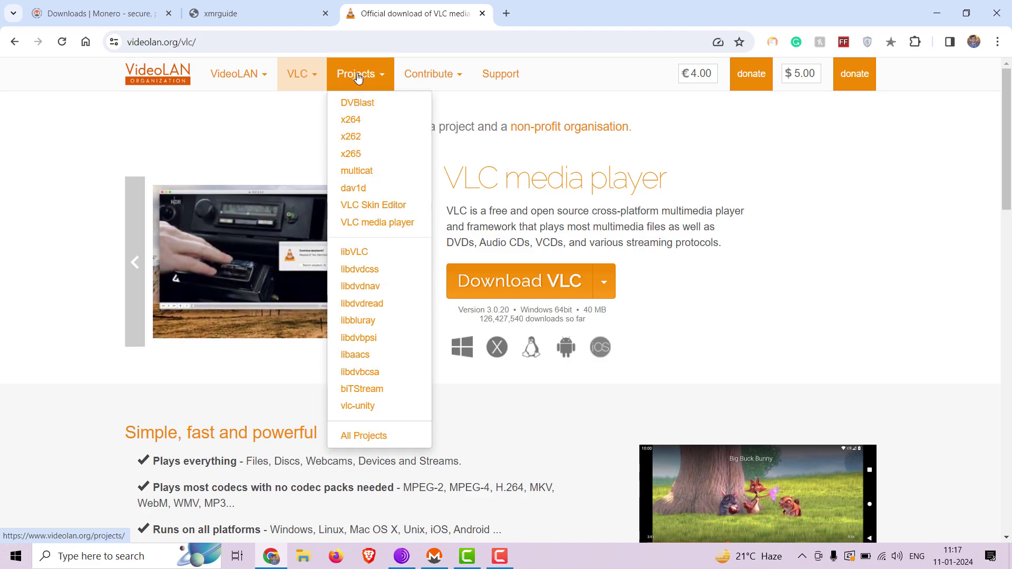
mouse_move(429, 77)
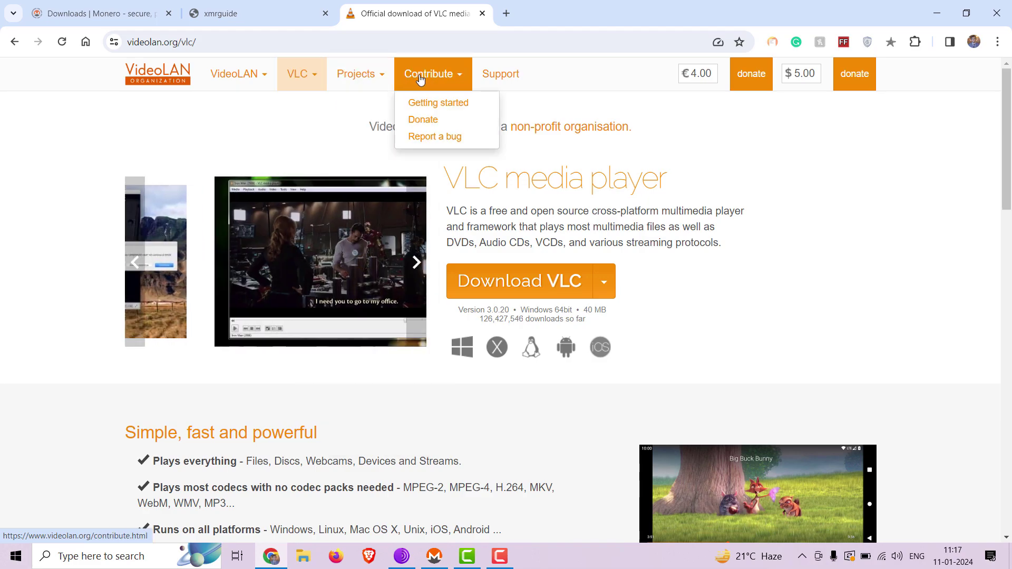
click(420, 118)
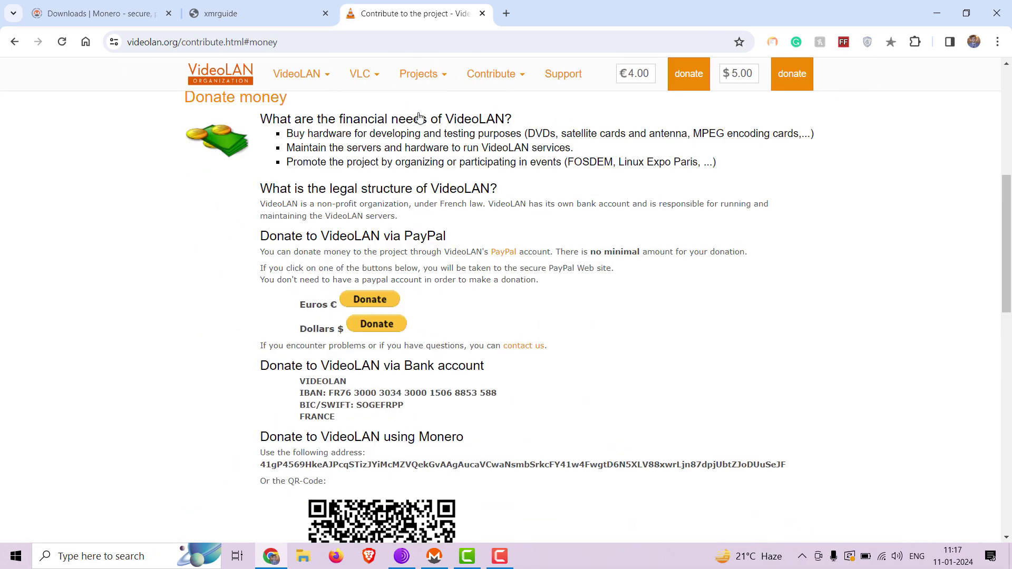
- Copy VideoLAN's Monero donation address and return to the Monero wallet
scroll(468, 305, down, 1)
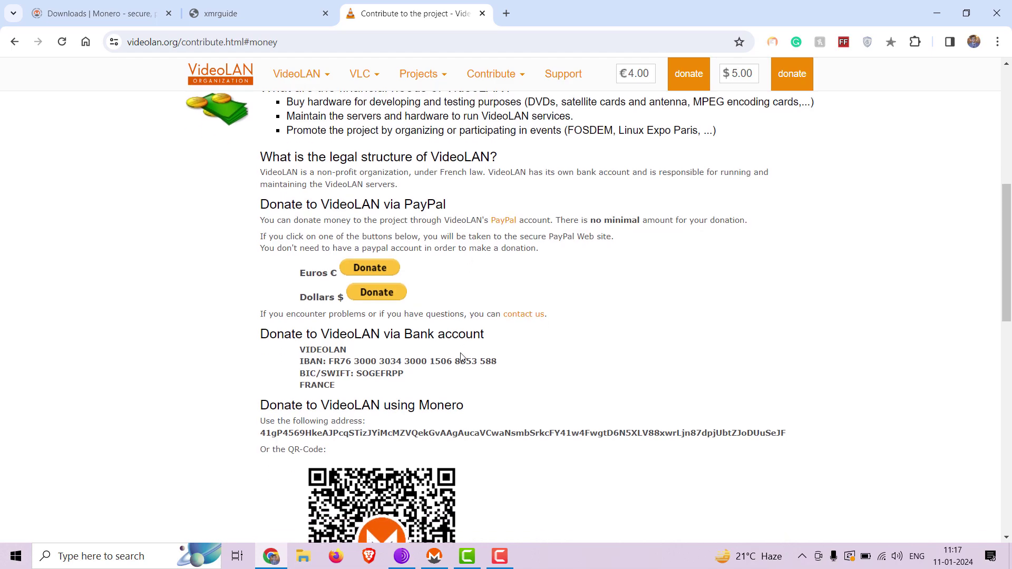
scroll(463, 354, down, 3)
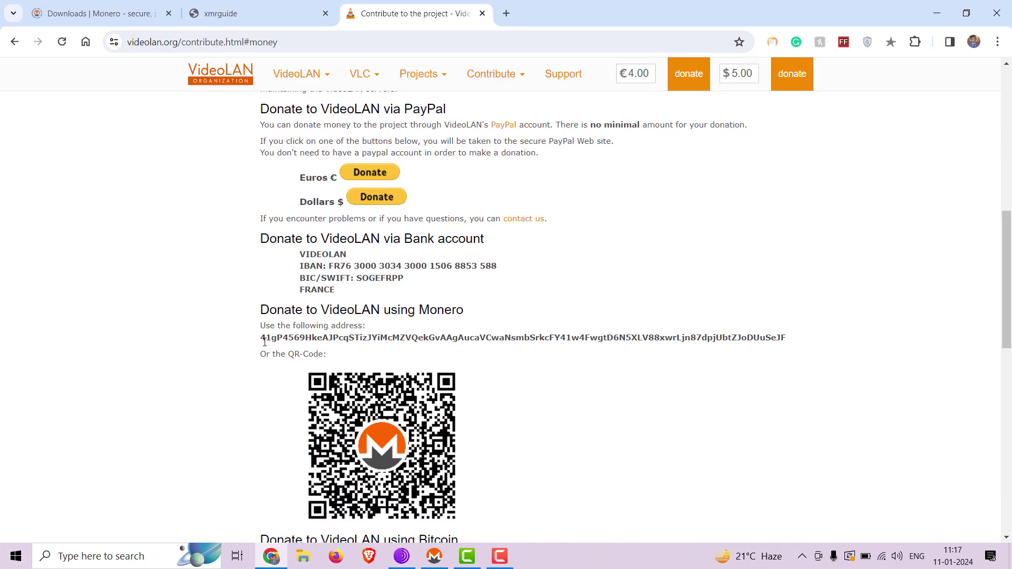
drag(261, 338, 794, 340)
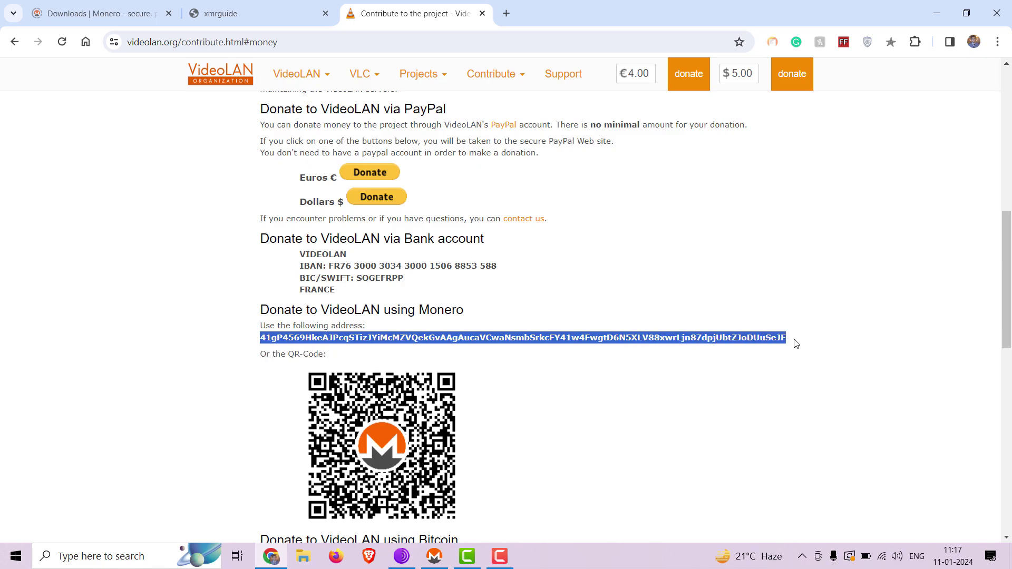
right_click(764, 335)
click(655, 354)
scroll(616, 438, down, 2)
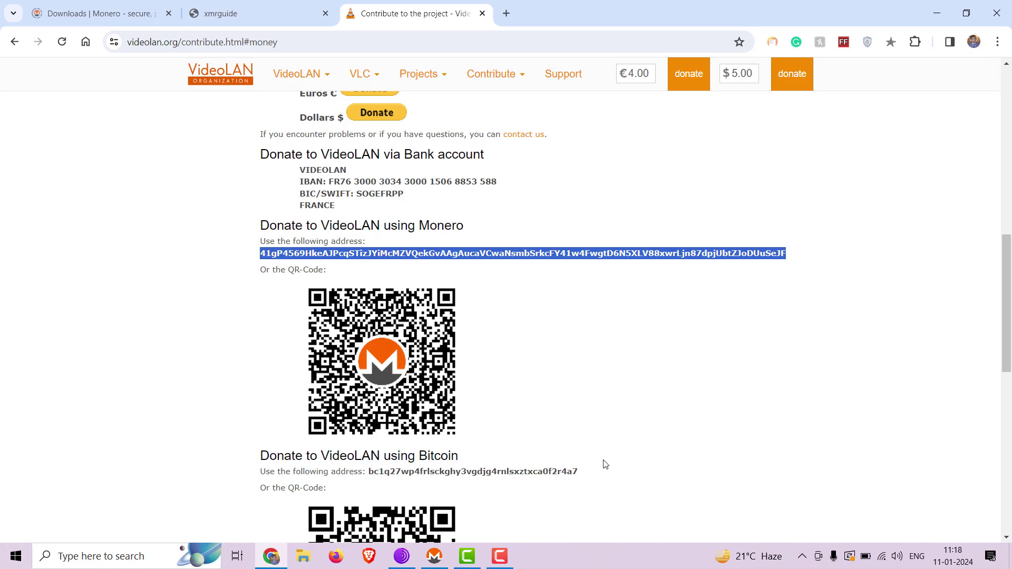
click(444, 557)
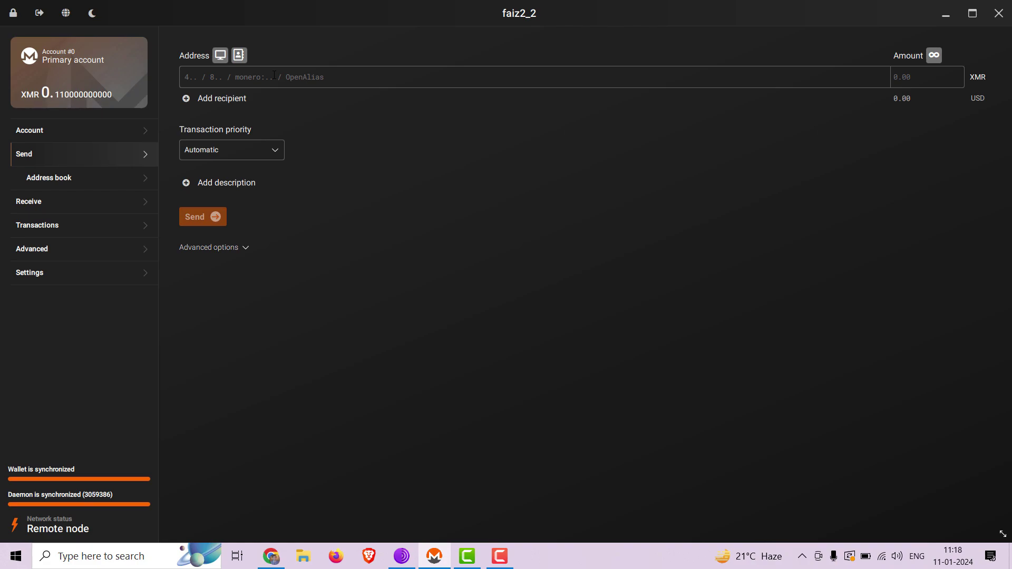
- Send the whole balance to VideoLAN's pasted address with description 'Donatcn to VLC'
key(ctrl)
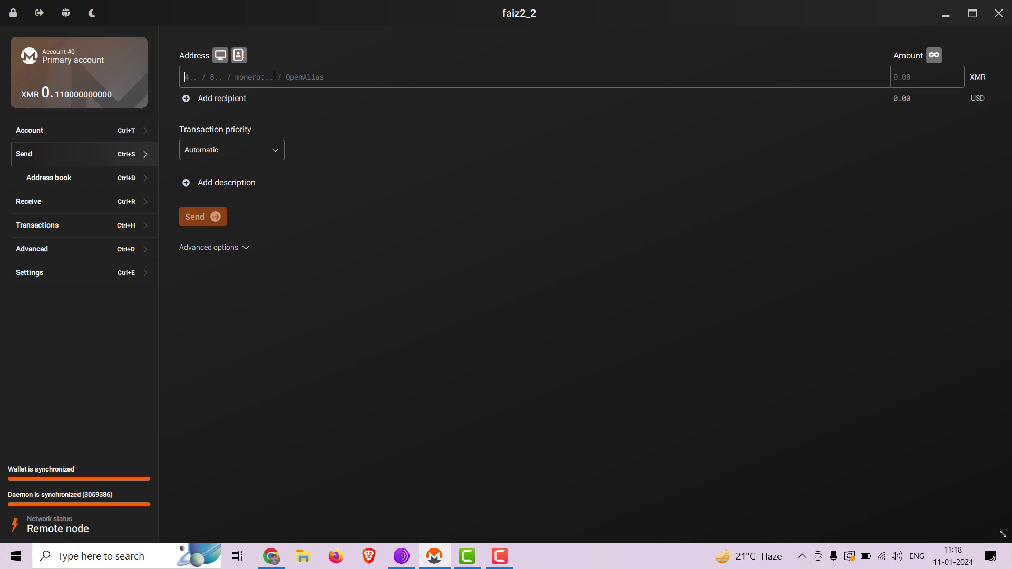
key(ctrl+v)
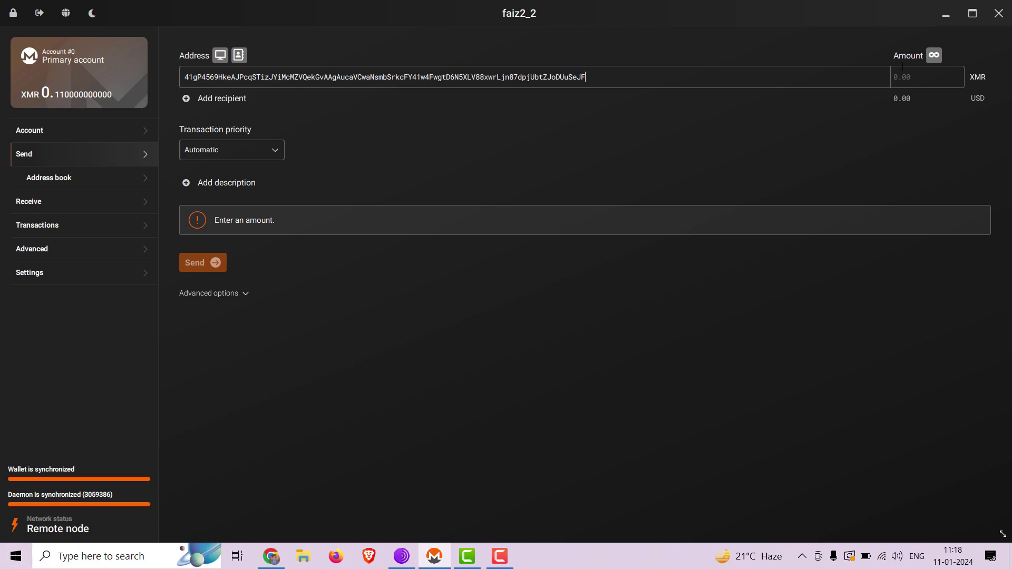
click(936, 59)
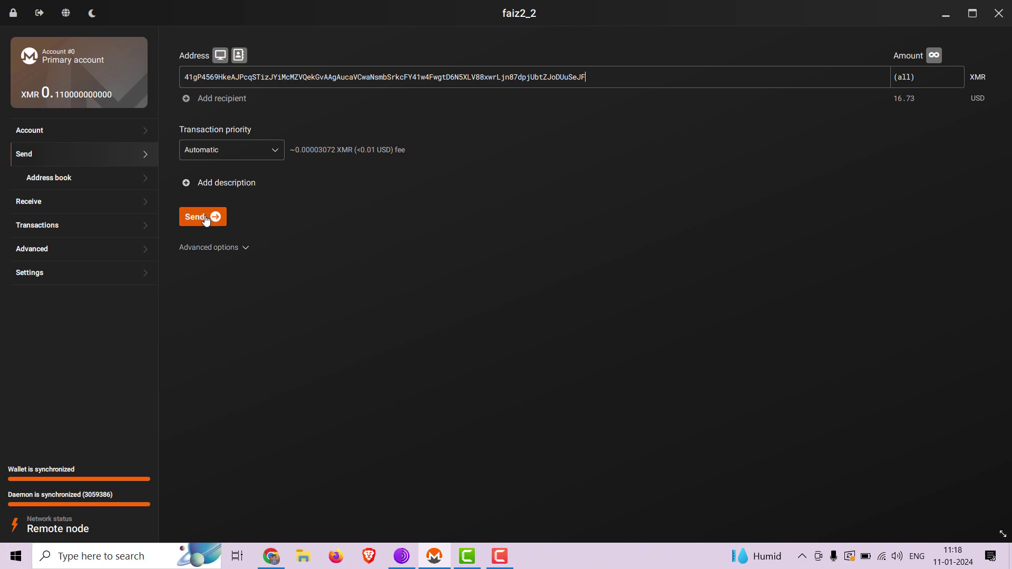
click(186, 184)
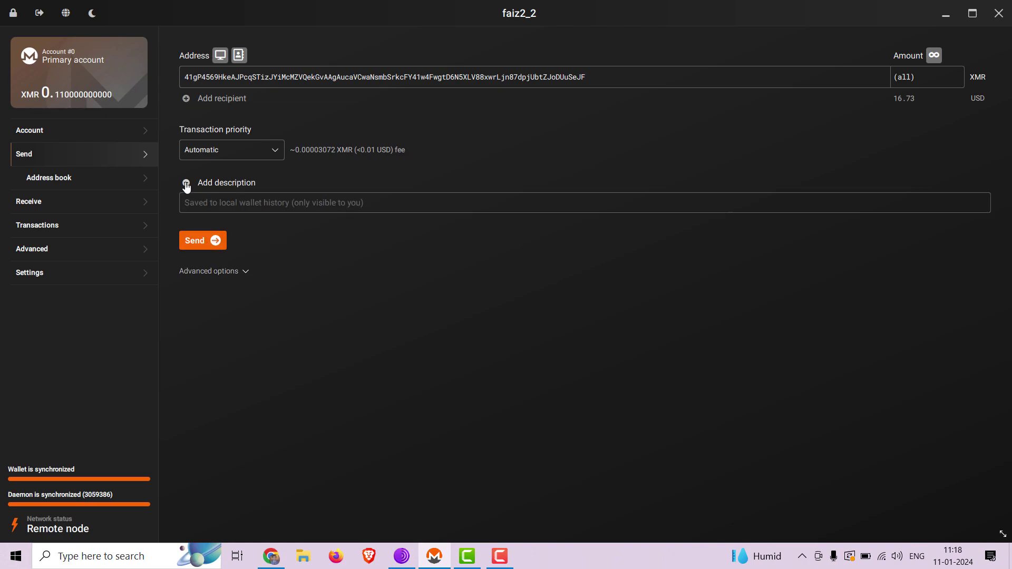
click(212, 200)
text(D)
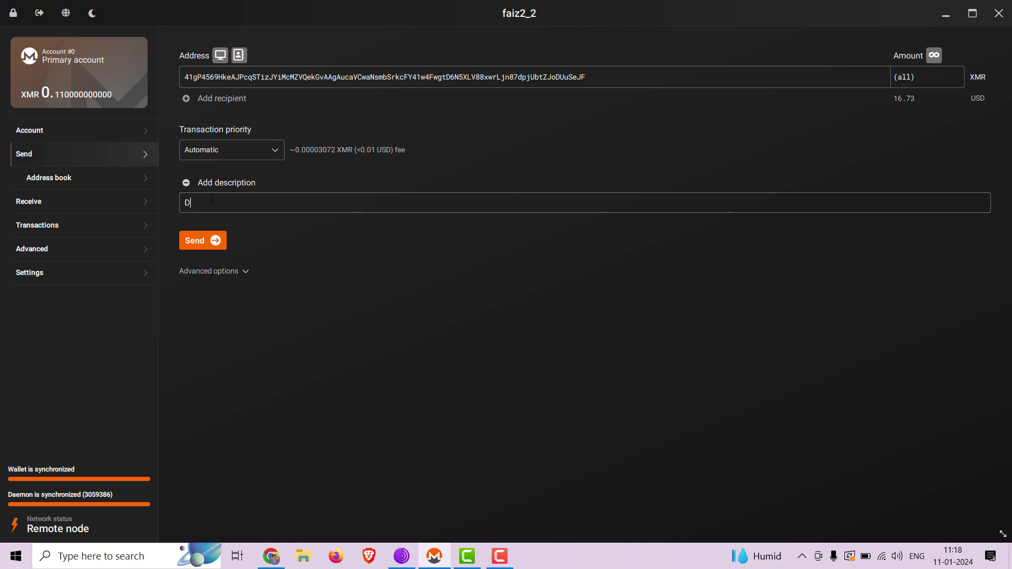
text(onatcn to VLC)
click(202, 241)
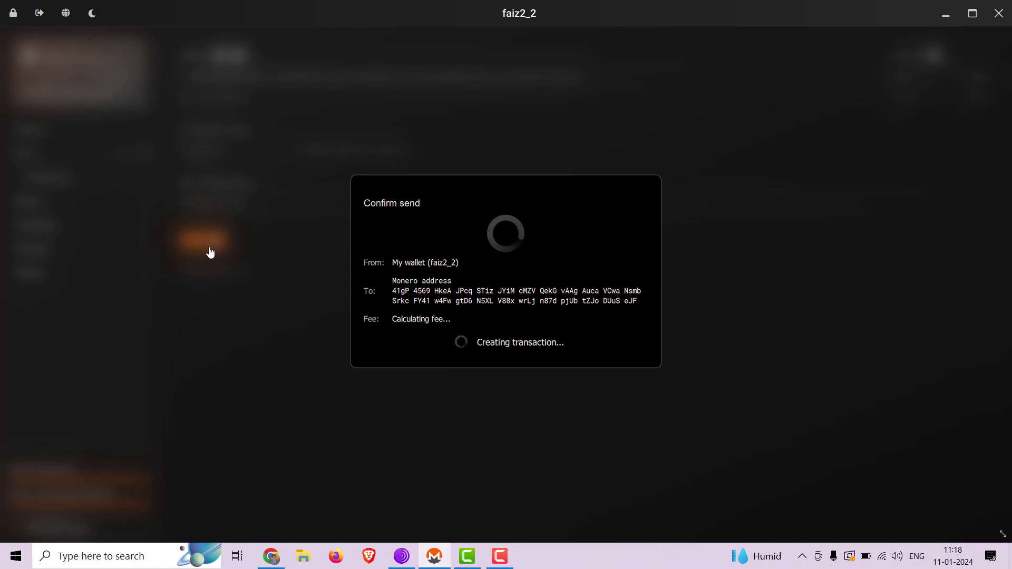
- Confirm the 0.10996934 XMR payment, enter the wallet password, and send the transaction
click(505, 555)
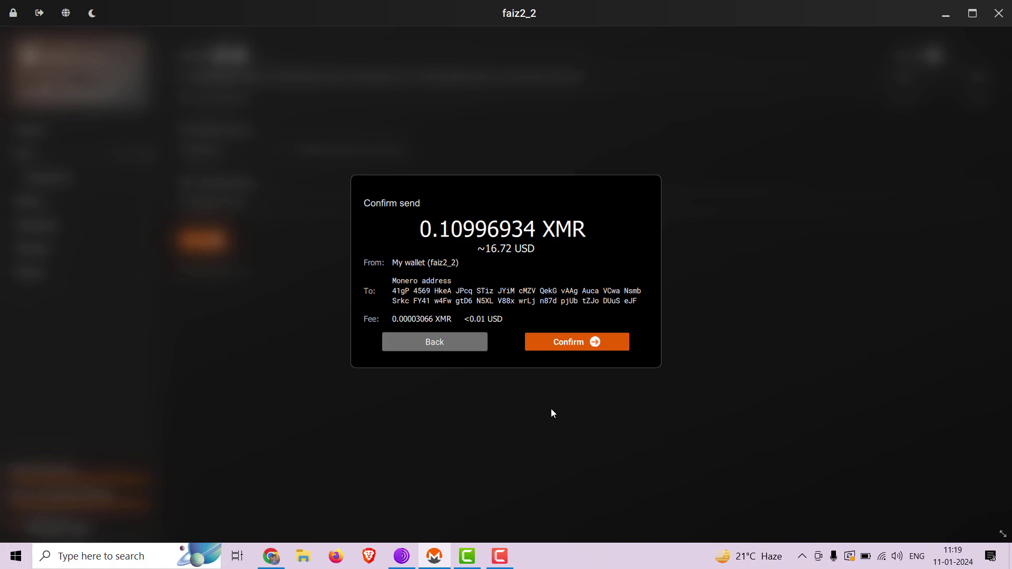
click(575, 342)
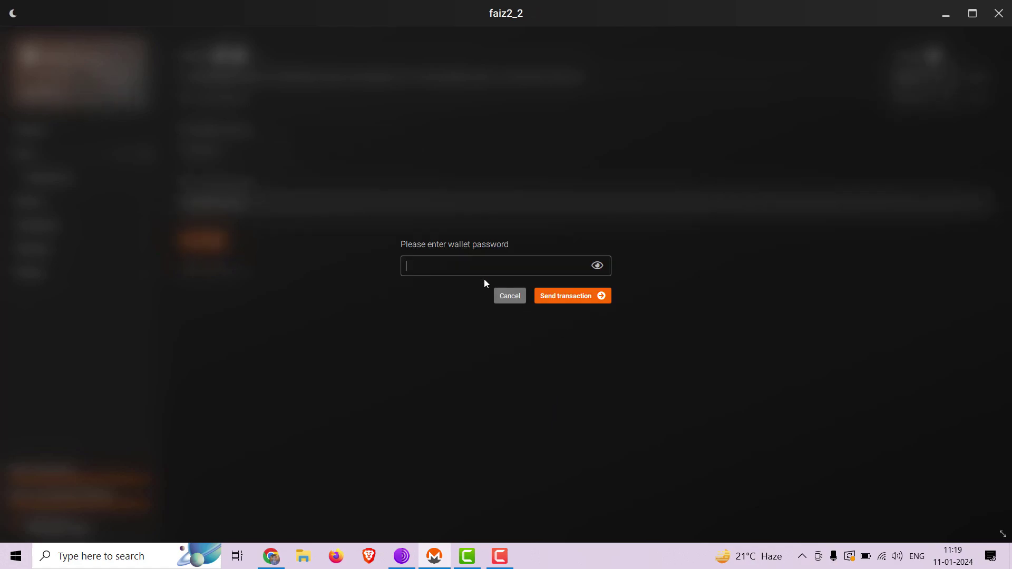
text(••••••••••)
click(581, 296)
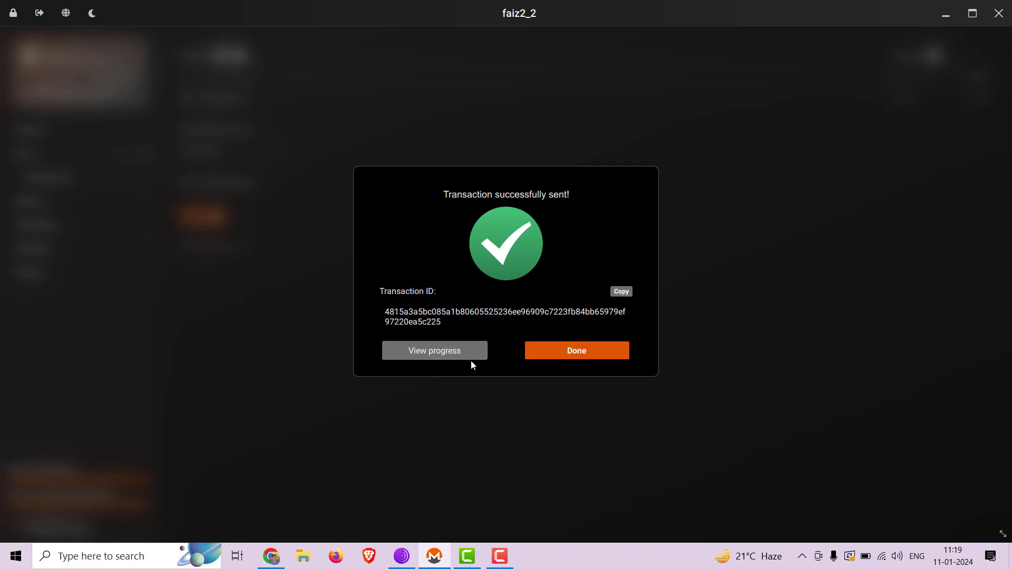
- Dismiss the sent notice, check the pending 0.10996934 XMR send, then select Tor Browser's address bar
click(592, 352)
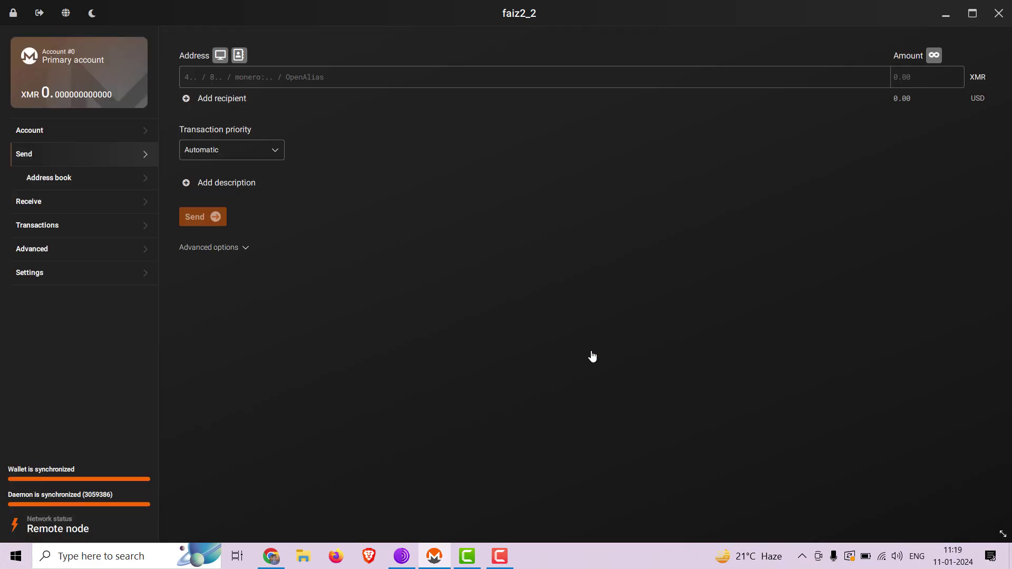
click(122, 225)
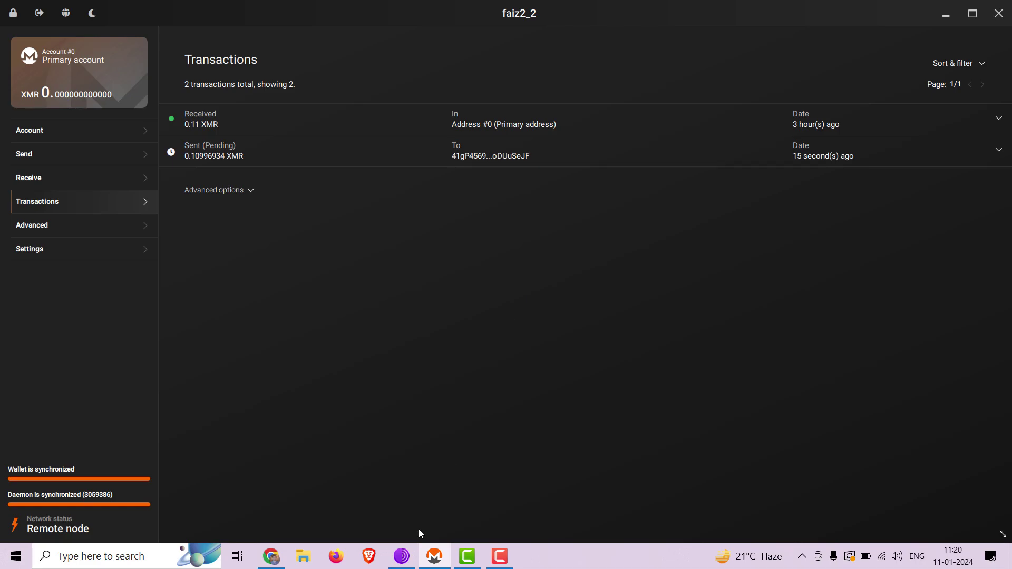
click(401, 556)
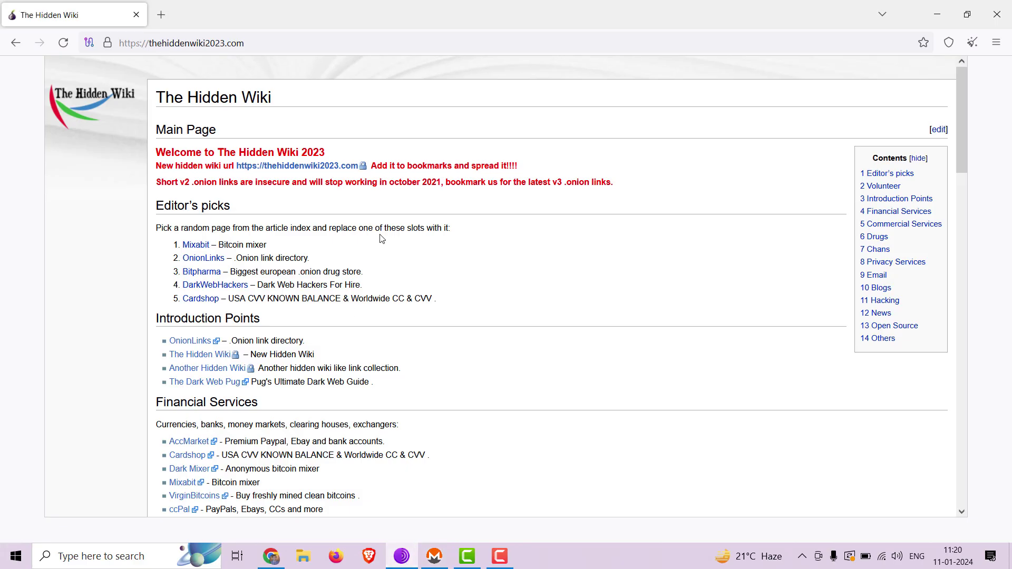
click(142, 46)
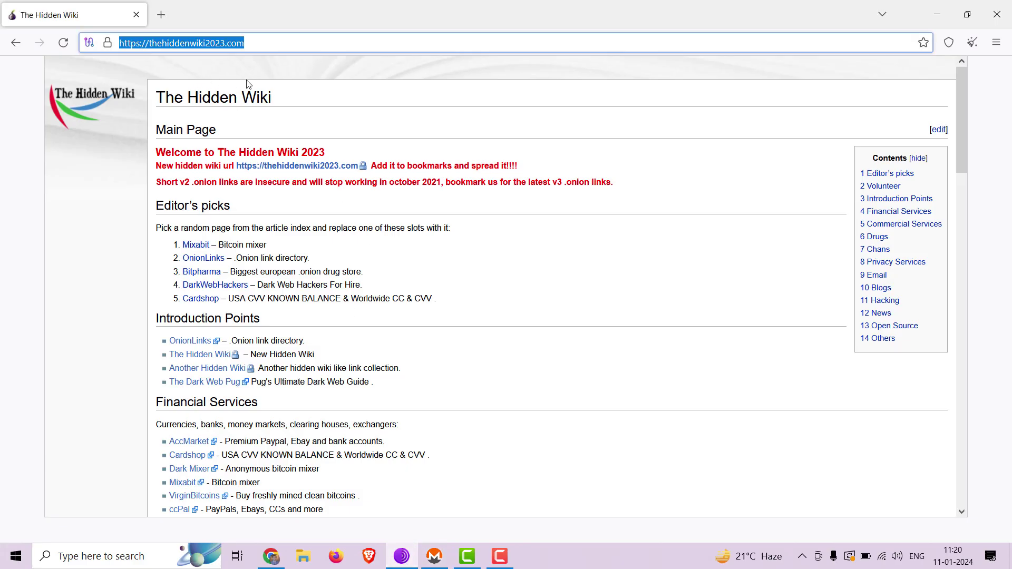